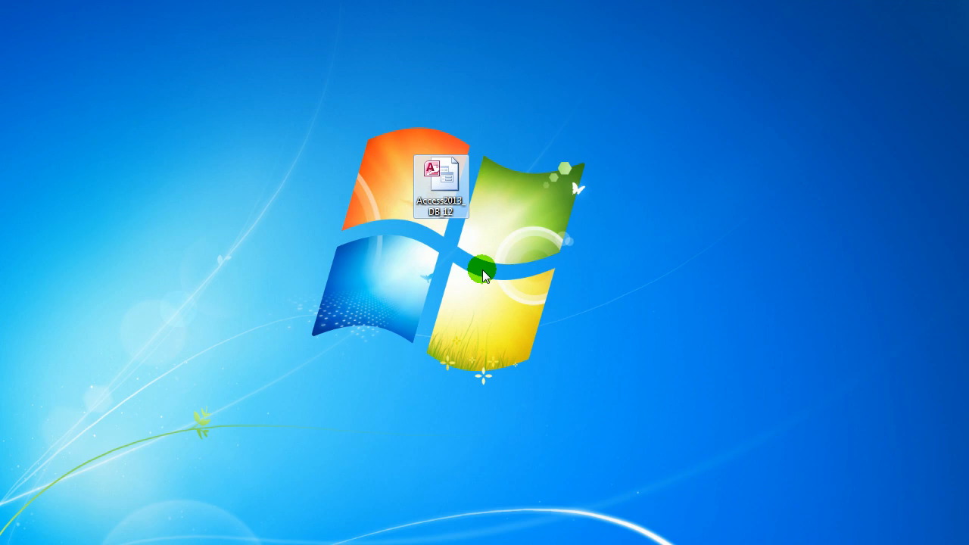
# - Open the Access2013_DB_12 database from the desktop in Access, with its content enabled and its object list expanded
pyautogui.rightClick(448, 198)
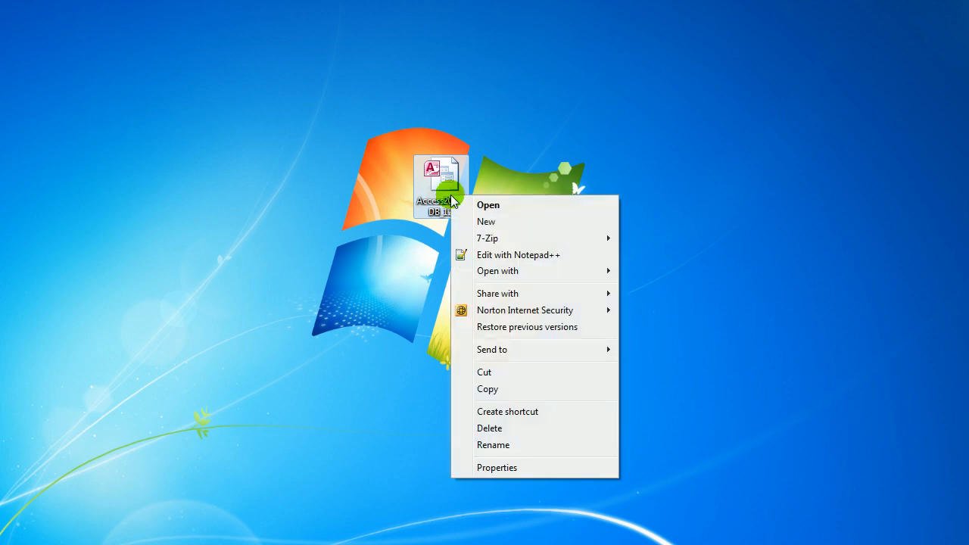
pyautogui.moveTo(532, 273)
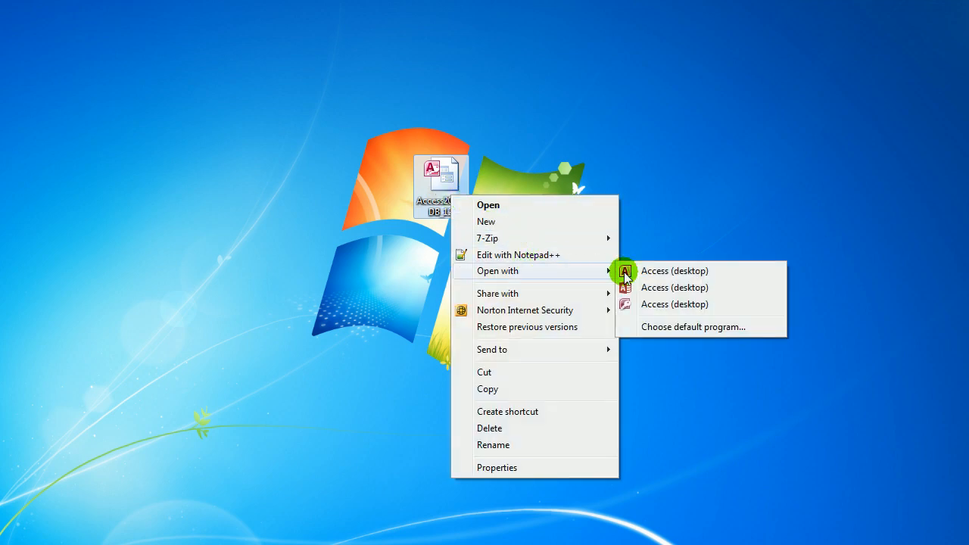
pyautogui.click(667, 287)
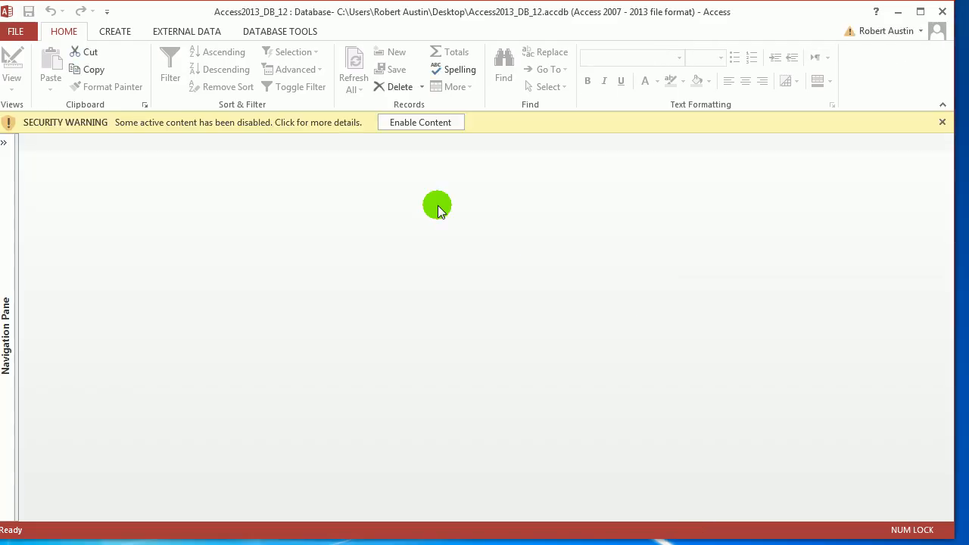
pyautogui.click(432, 122)
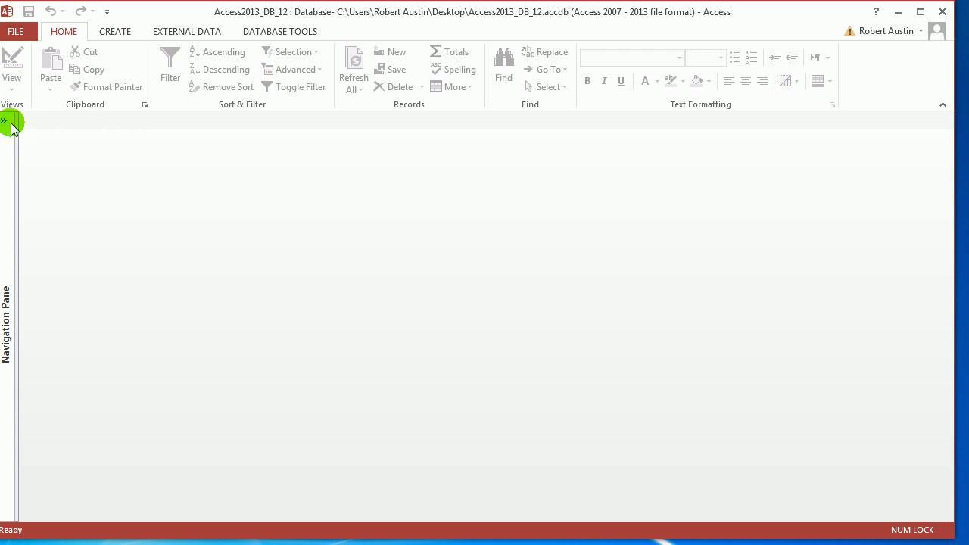
pyautogui.click(7, 123)
pyautogui.moveTo(120, 6)
pyautogui.mouseDown()
pyautogui.moveTo(147, 6)
pyautogui.moveTo(132, 7)
pyautogui.mouseUp()
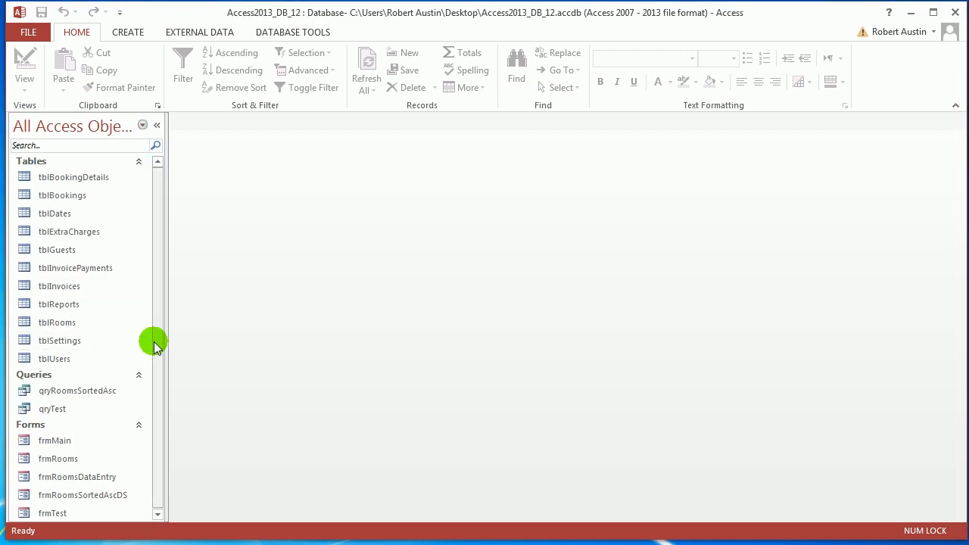
# - Open the frmMain form, look over its Rooms page with the four command buttons, and close the form
pyautogui.doubleClick(68, 439)
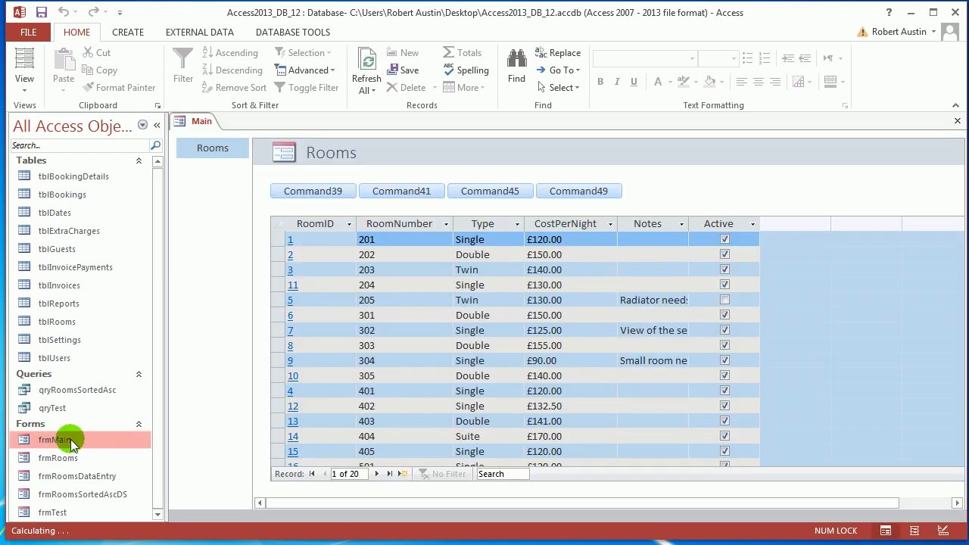
pyautogui.click(156, 125)
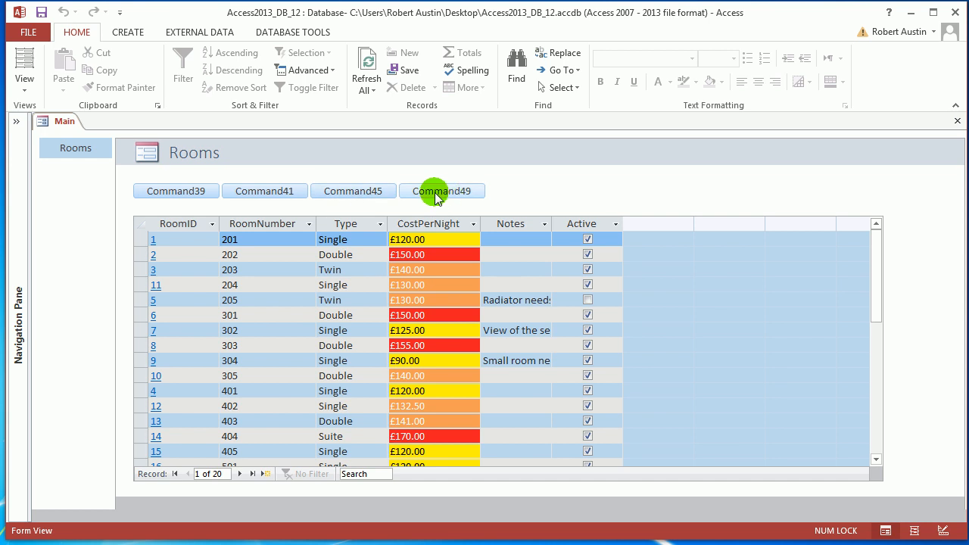
pyautogui.rightClick(54, 126)
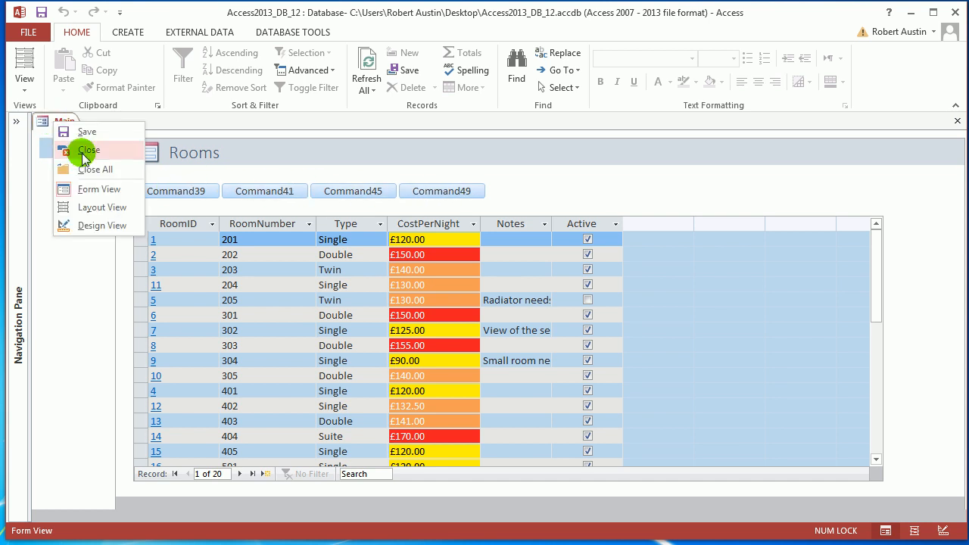
pyautogui.click(79, 149)
# - Open the frmRooms form in Layout View
pyautogui.click(16, 122)
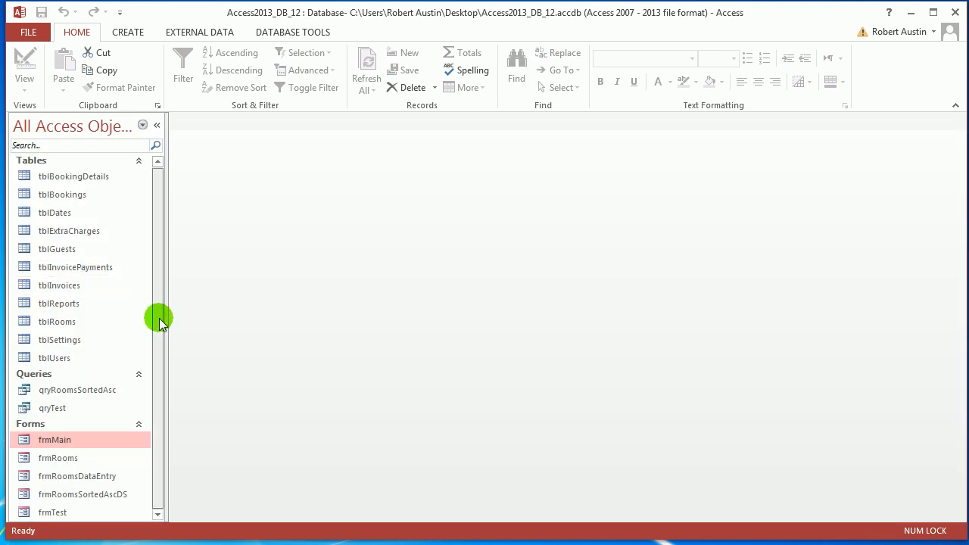
pyautogui.doubleClick(60, 459)
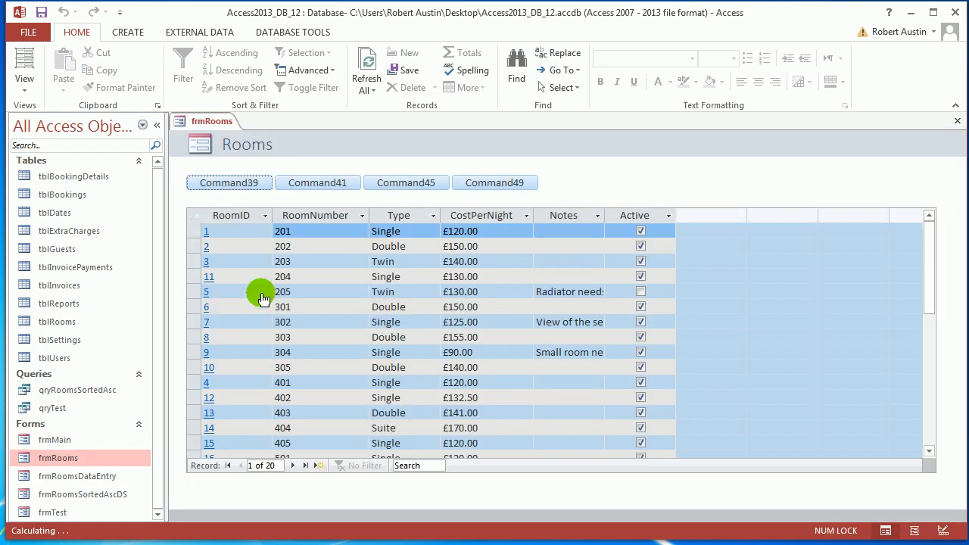
pyautogui.click(156, 125)
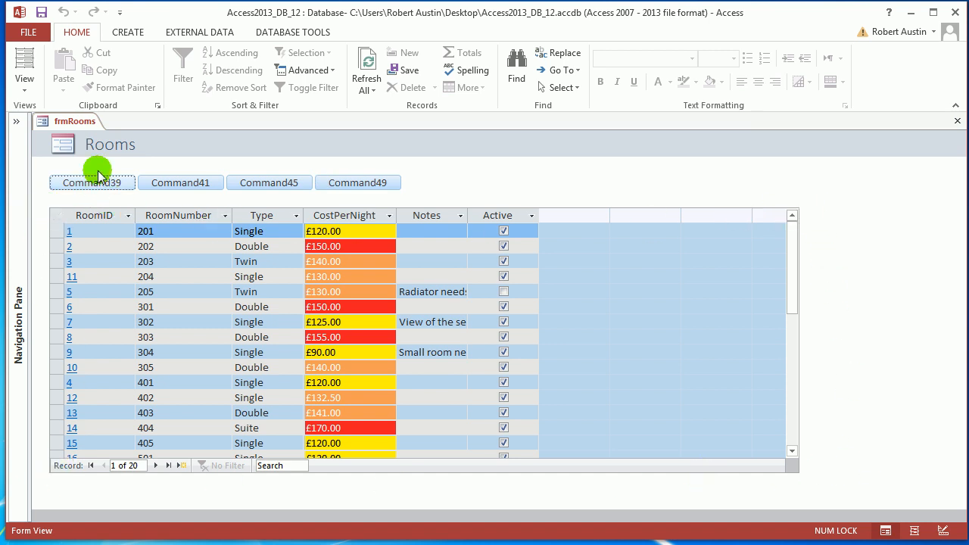
pyautogui.rightClick(82, 120)
pyautogui.click(129, 204)
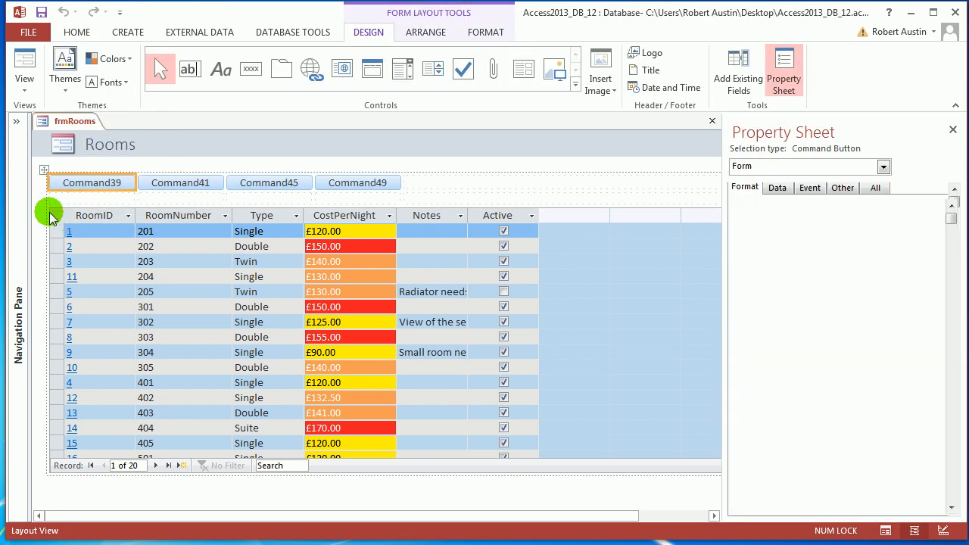
# - Check the data properties of the DS subform and fit its Notes column to the width of its contents
pyautogui.click(43, 201)
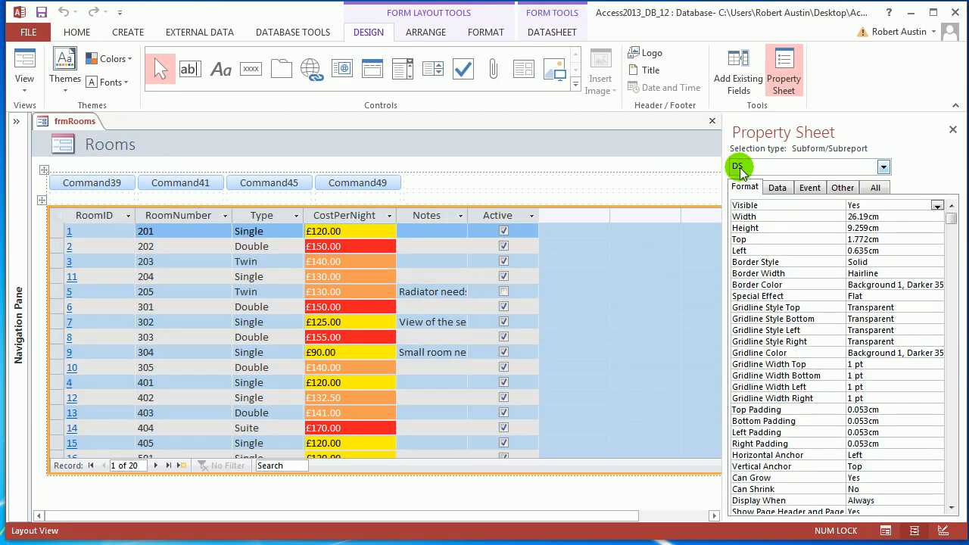
pyautogui.click(782, 187)
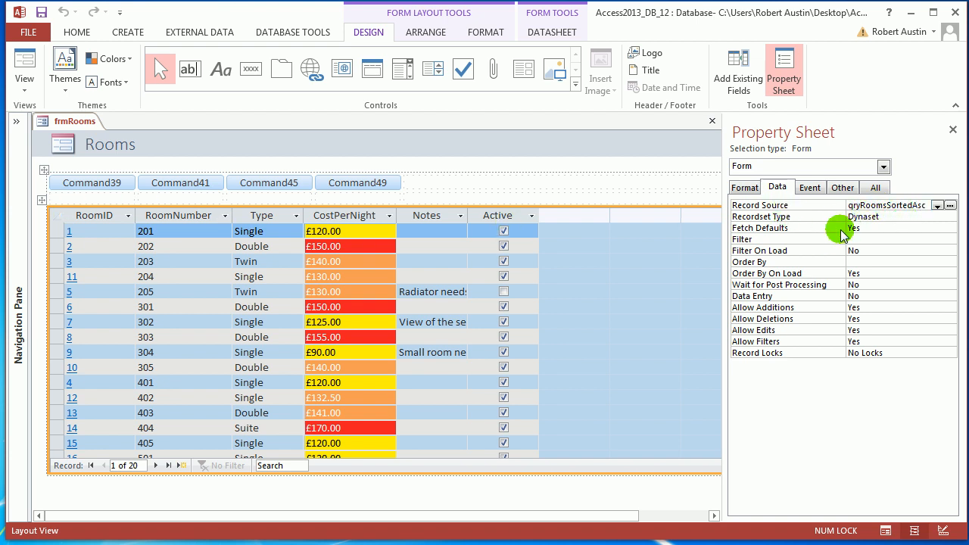
pyautogui.click(38, 197)
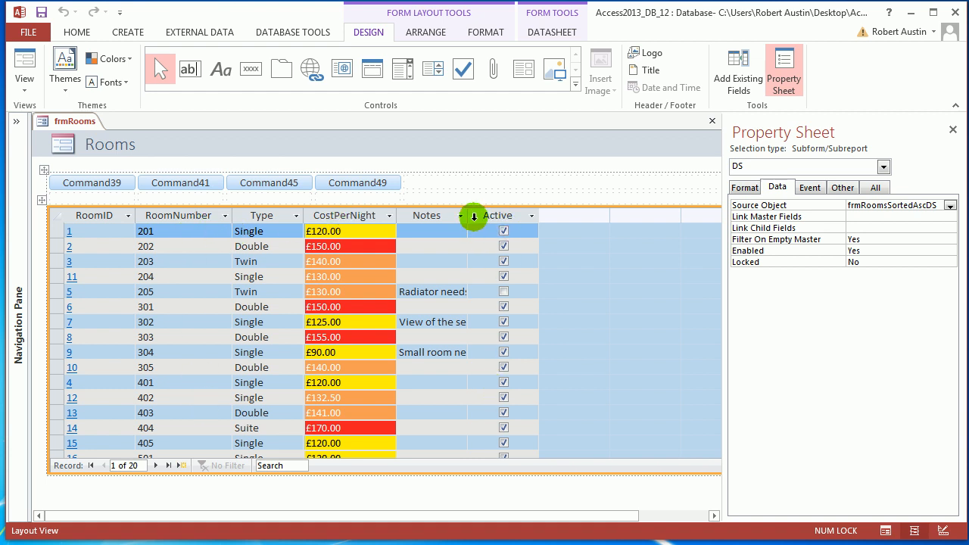
pyautogui.doubleClick(469, 215)
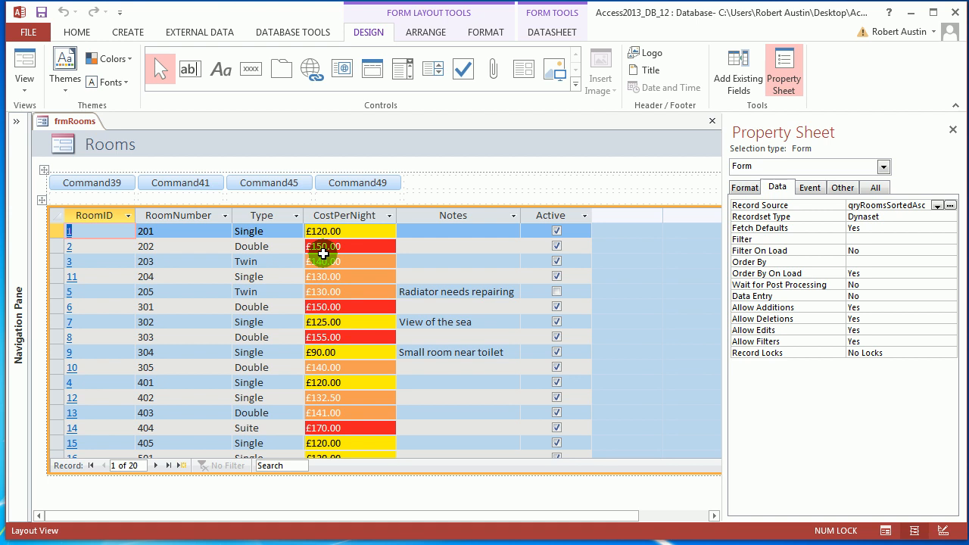
# - Change the caption of the Command39 button to "Add New"
pyautogui.click(114, 185)
pyautogui.doubleClick(98, 183)
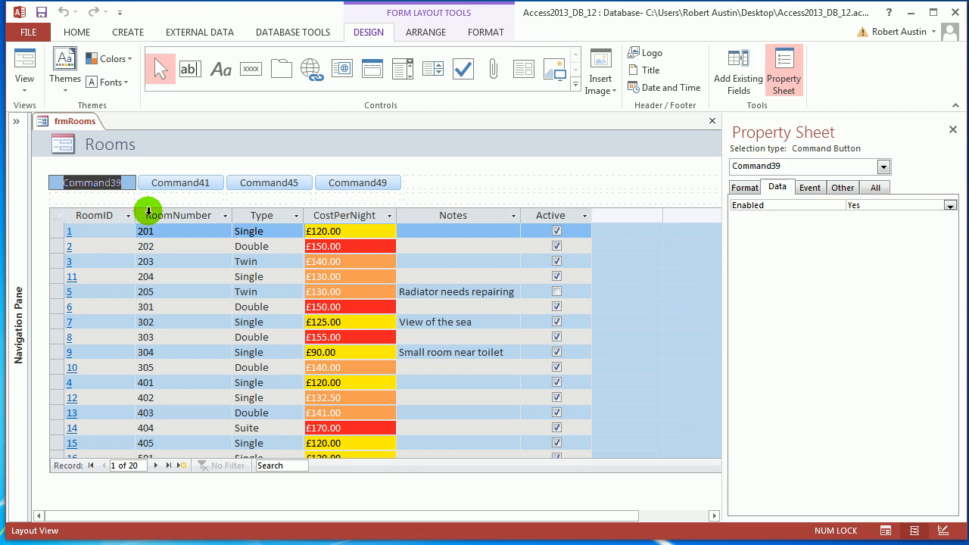
pyautogui.write('Add New')
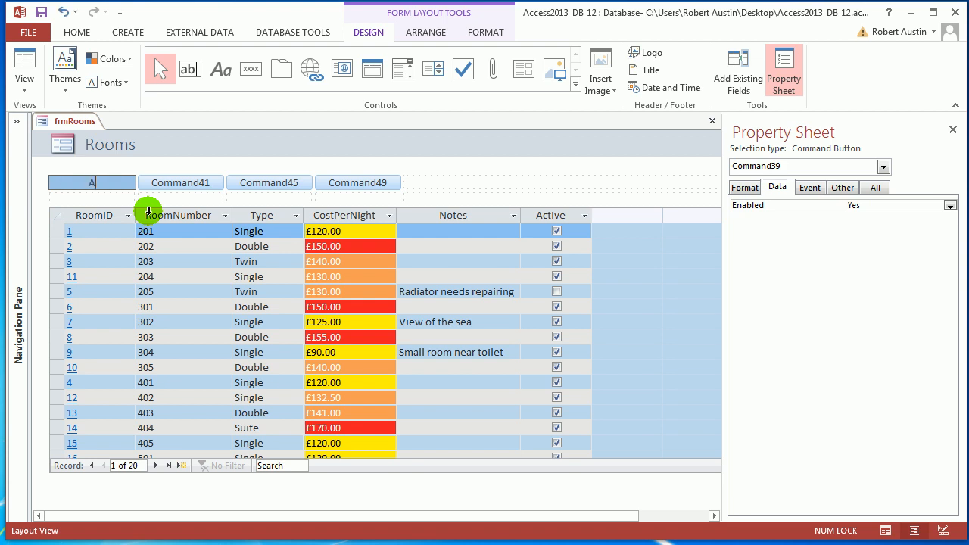
pyautogui.click(144, 151)
pyautogui.click(106, 183)
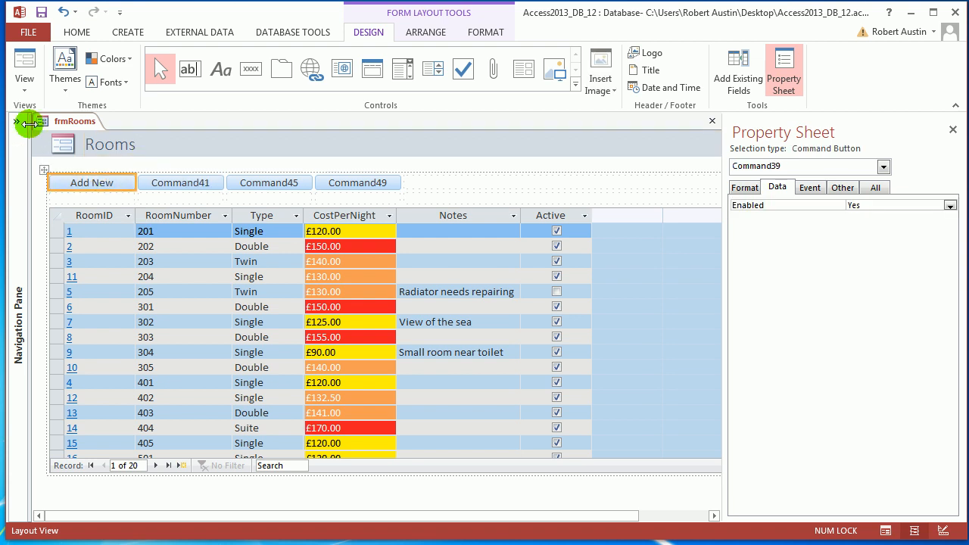
# - Open the frmRoomsDataEntry form to look at its fields, then close it and return to the frmRooms layout
pyautogui.click(16, 122)
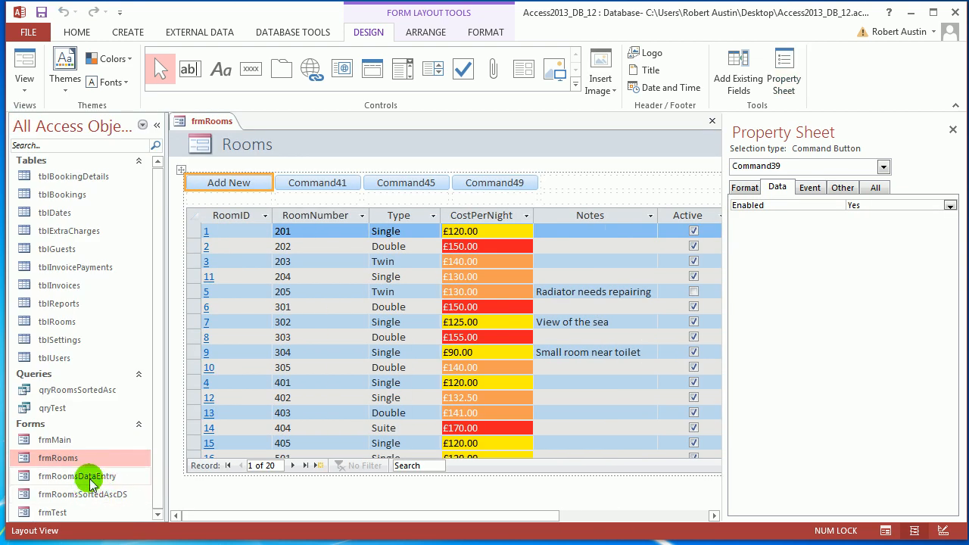
pyautogui.doubleClick(85, 477)
pyautogui.rightClick(273, 123)
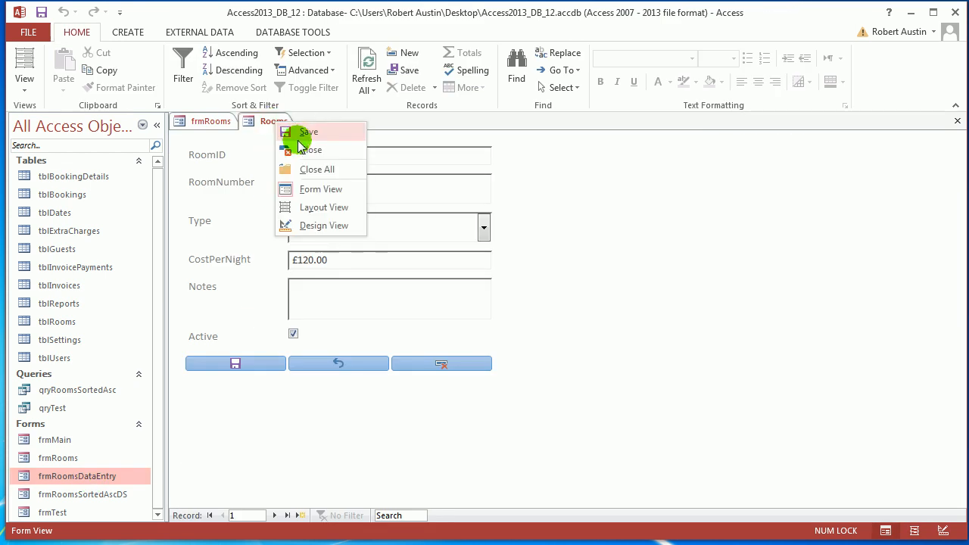
pyautogui.click(303, 149)
pyautogui.click(157, 127)
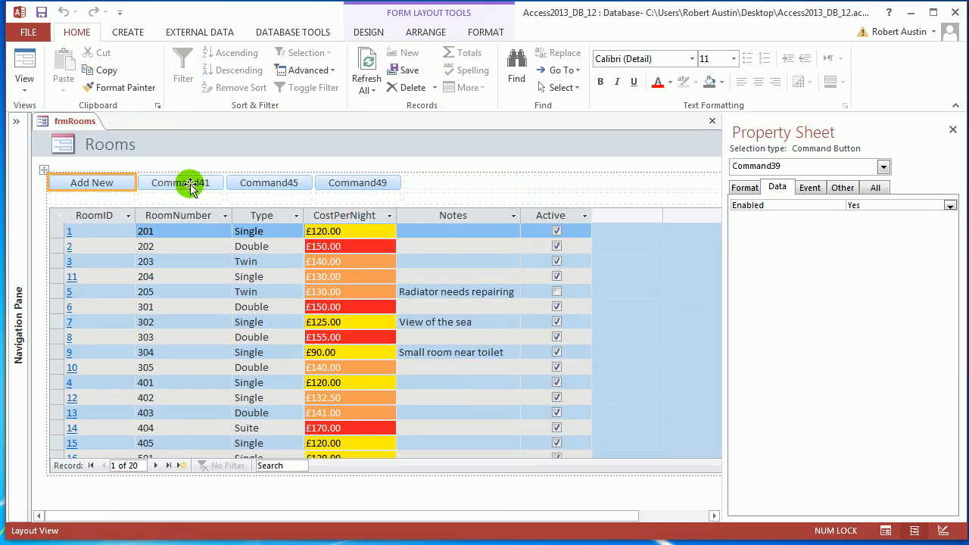
# - Change the caption of the Command41 button to "All"
pyautogui.click(193, 185)
pyautogui.moveTo(210, 183); pyautogui.dragTo(153, 183)
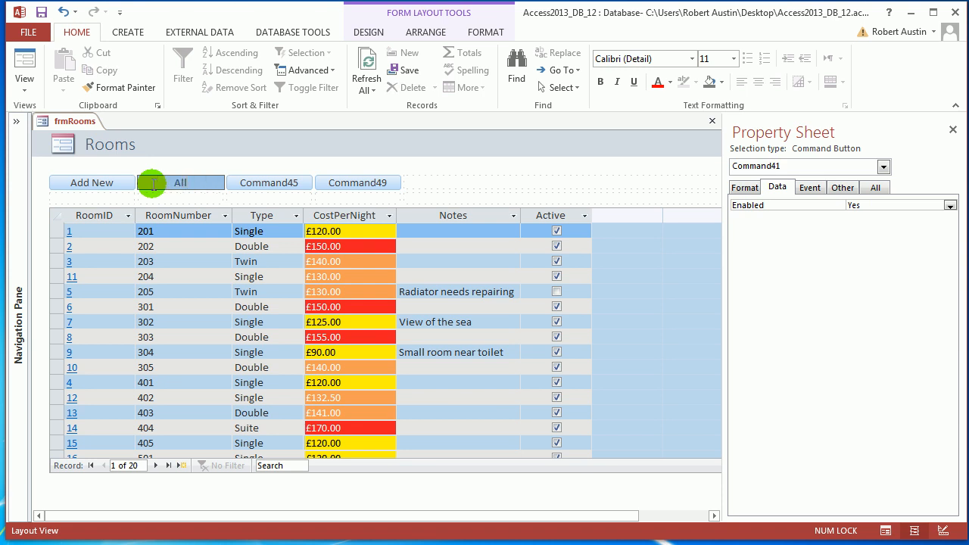
pyautogui.write('All')
pyautogui.click(444, 181)
pyautogui.click(210, 185)
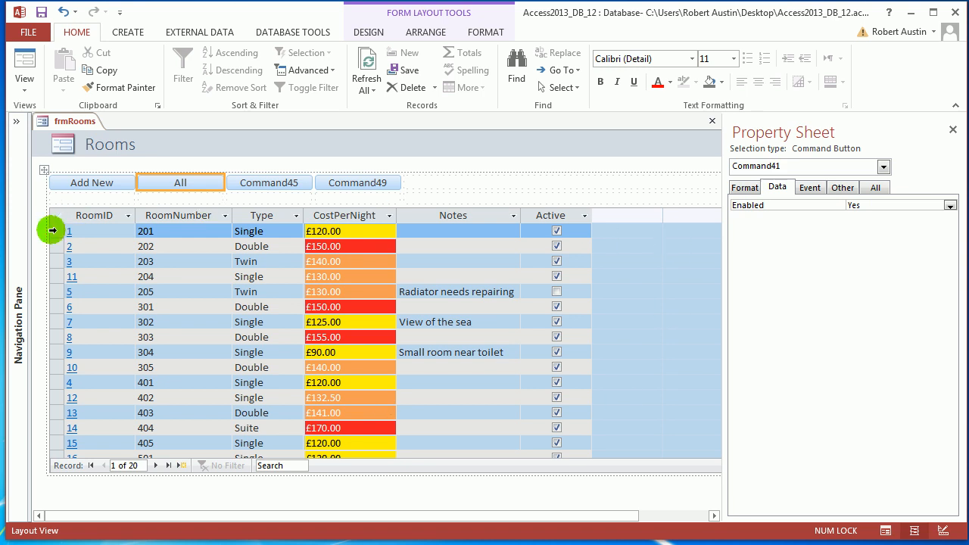
# - Change the caption of the Command45 button to "Active"
pyautogui.click(280, 187)
pyautogui.click(292, 187)
pyautogui.moveTo(301, 183); pyautogui.dragTo(237, 181)
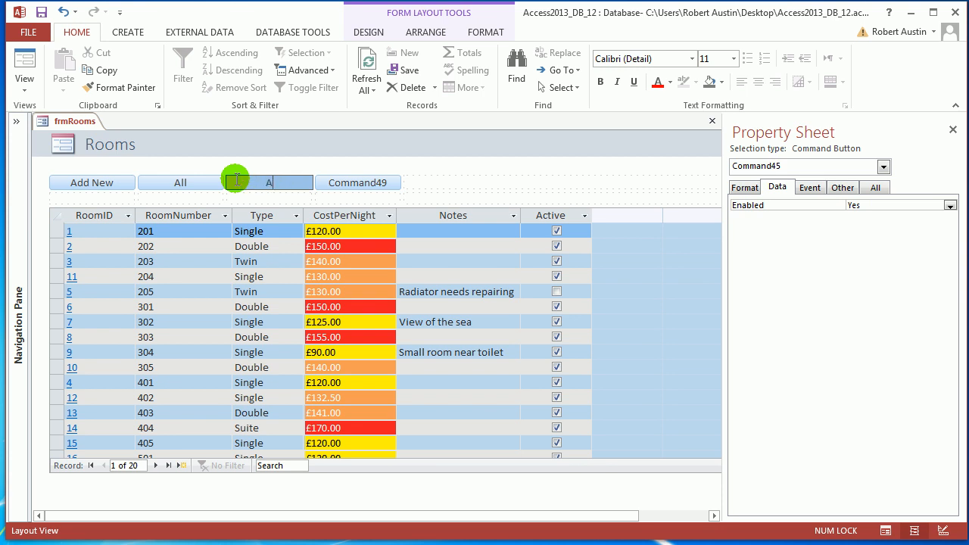
pyautogui.write('Active')
pyautogui.press('Return')
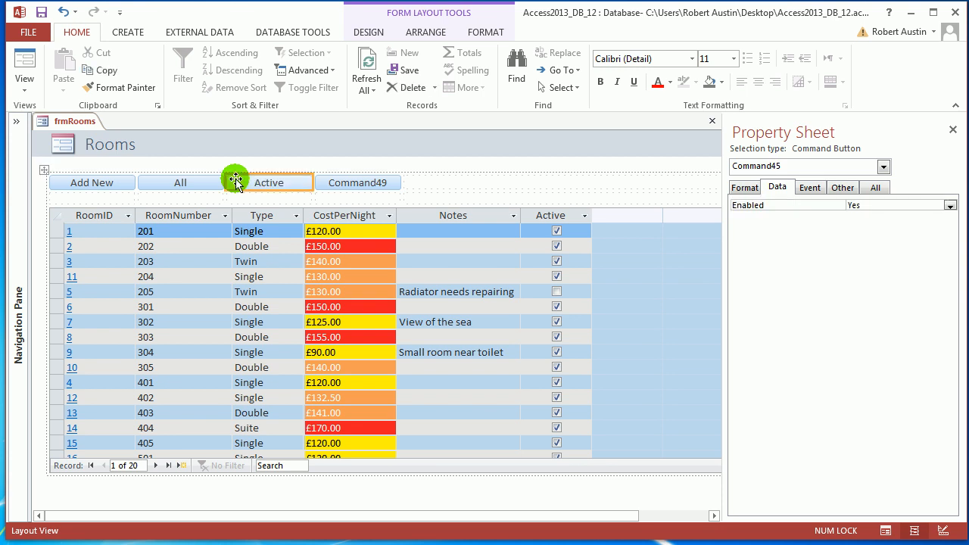
# - Change the caption of the Command49 button to "Inactive"
pyautogui.click(368, 182)
pyautogui.moveTo(389, 182); pyautogui.dragTo(312, 183)
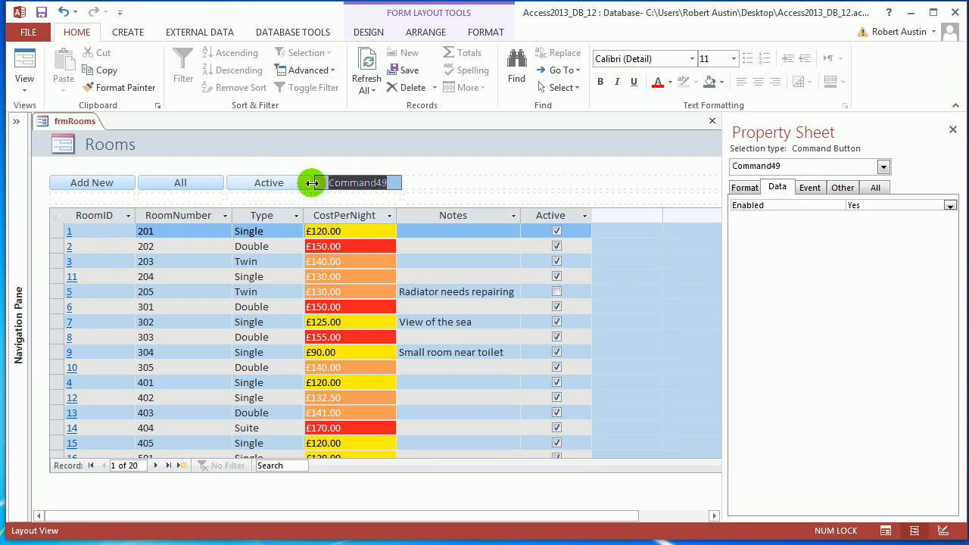
pyautogui.write('Inactive')
pyautogui.press('Return')
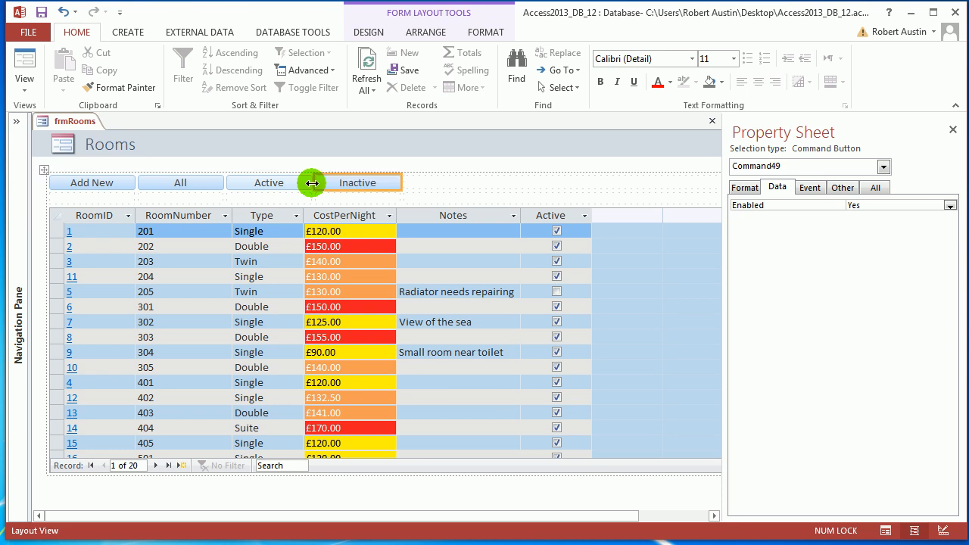
# - Start a macro for the On Click event of the Add New button
pyautogui.click(95, 188)
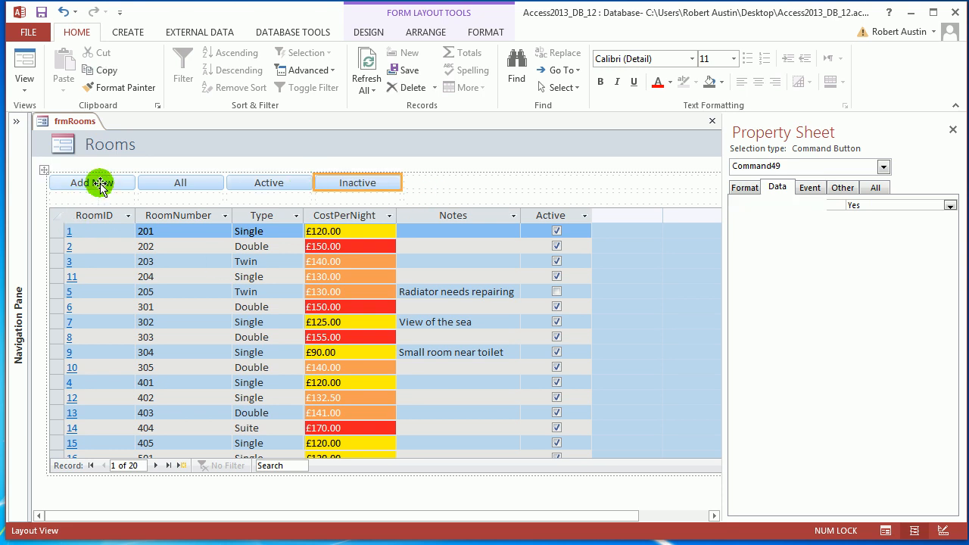
pyautogui.click(845, 189)
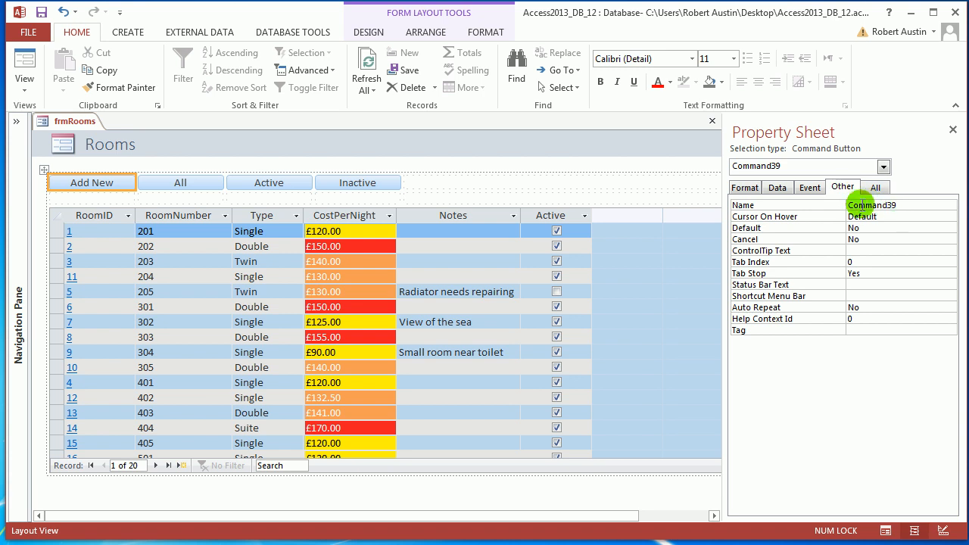
pyautogui.click(810, 187)
pyautogui.click(920, 205)
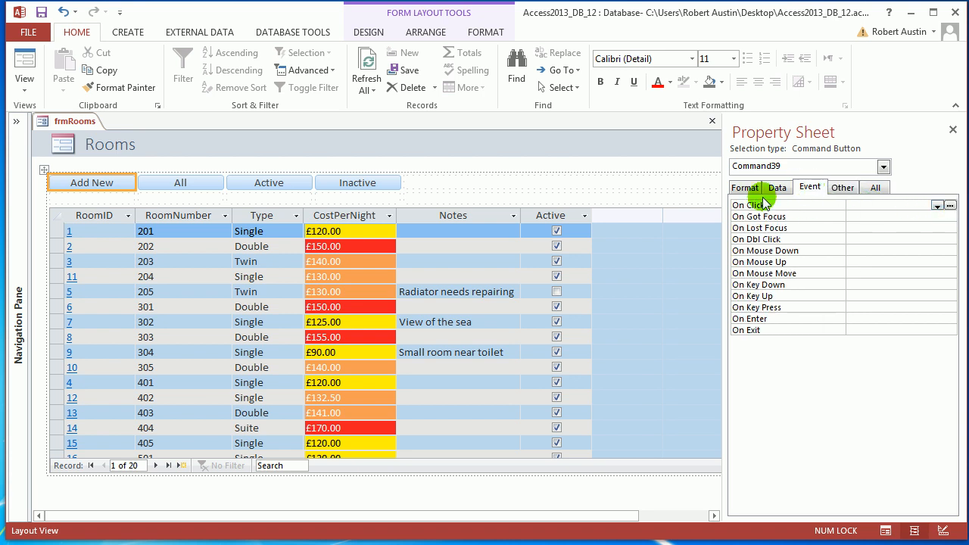
pyautogui.click(950, 207)
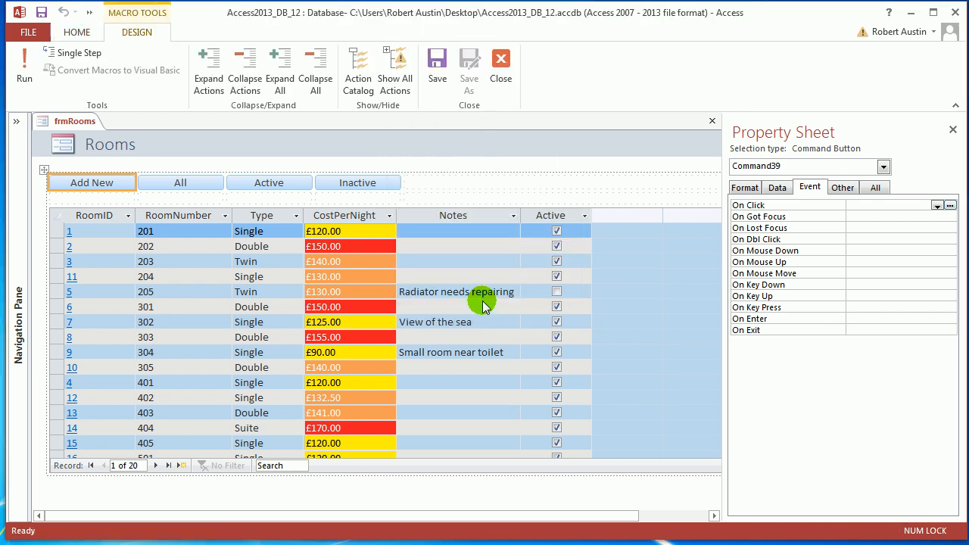
# - Add an OpenForm action to the macro with frmRoomsDataEntry as the form name
pyautogui.write('OpenF')
pyautogui.press('Return')
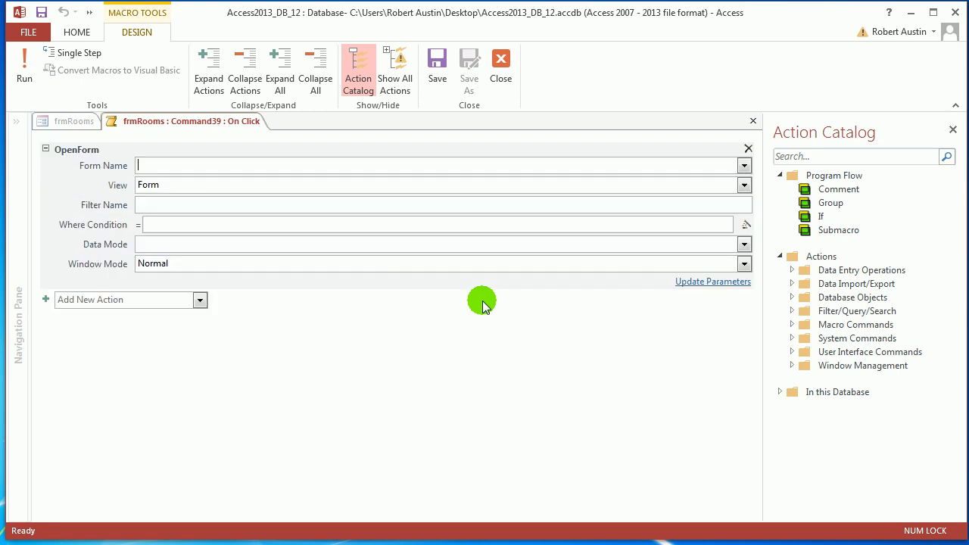
pyautogui.click(744, 165)
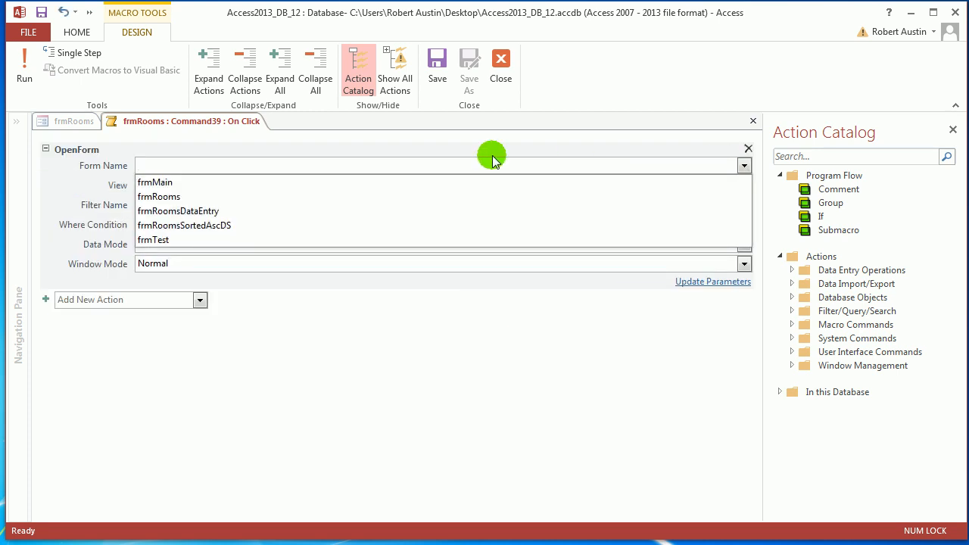
pyautogui.click(307, 211)
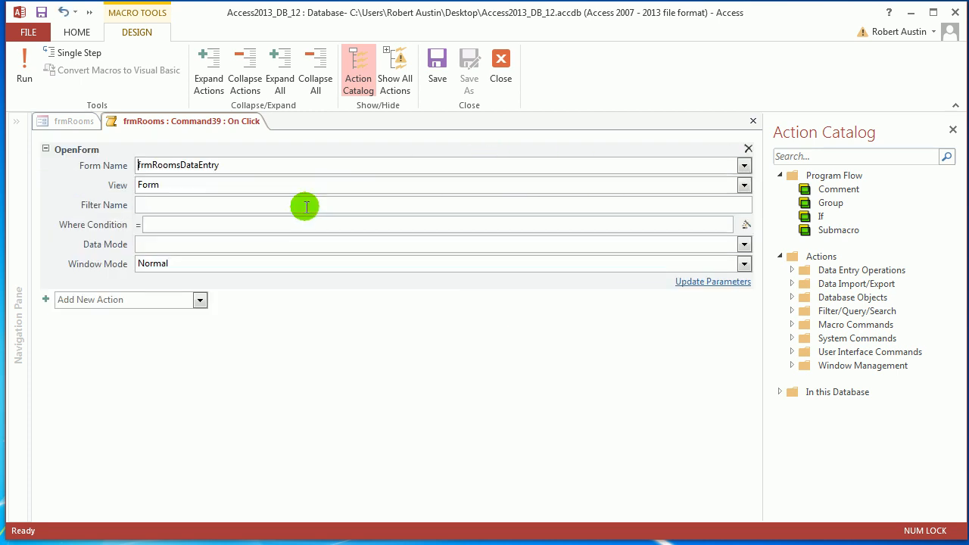
# - Set the OpenForm action's window mode to Dialog and its data mode to Add, and close the macro
pyautogui.click(744, 265)
pyautogui.click(638, 324)
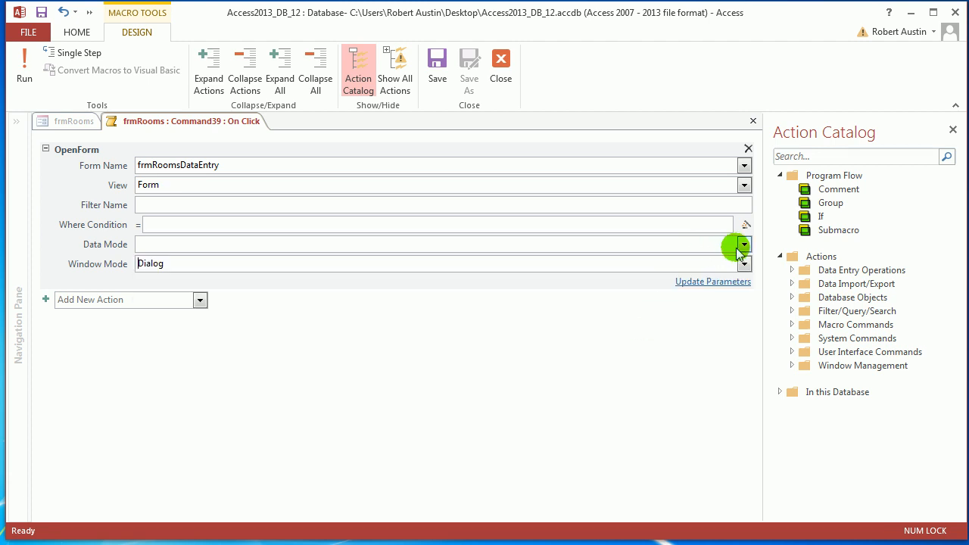
pyautogui.click(744, 247)
pyautogui.click(711, 257)
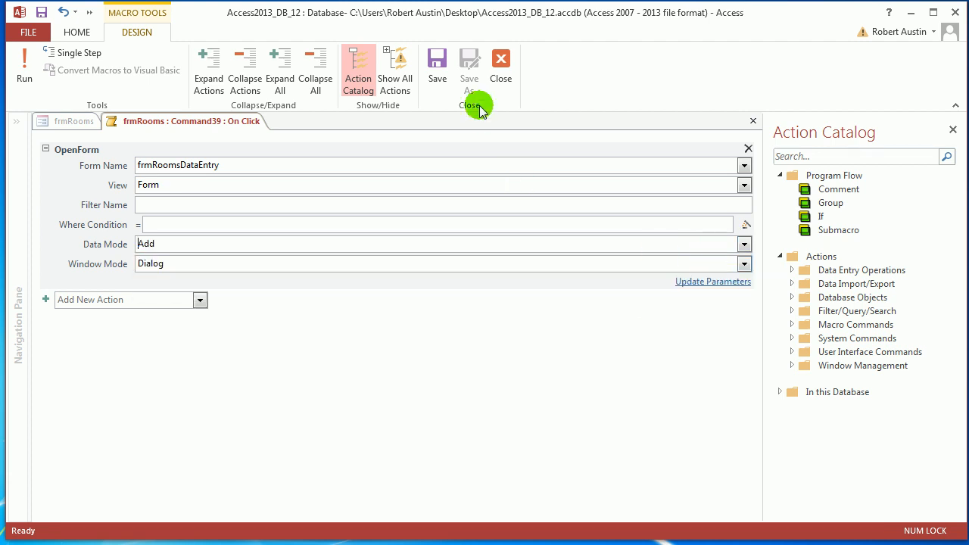
pyautogui.click(500, 78)
# - Test the Add New button of frmRooms in Form View, close the form it opens, and return to Layout View
pyautogui.rightClick(76, 119)
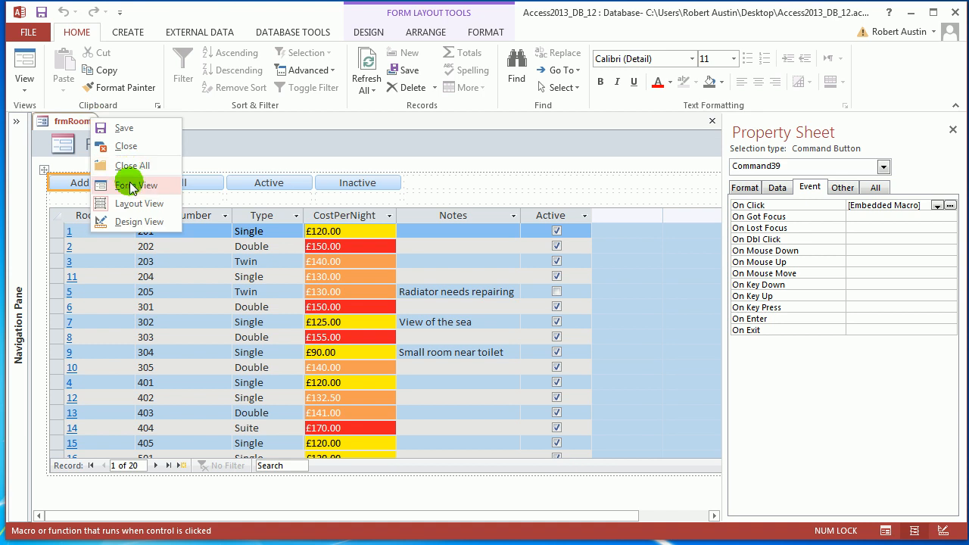
pyautogui.click(114, 184)
pyautogui.click(100, 187)
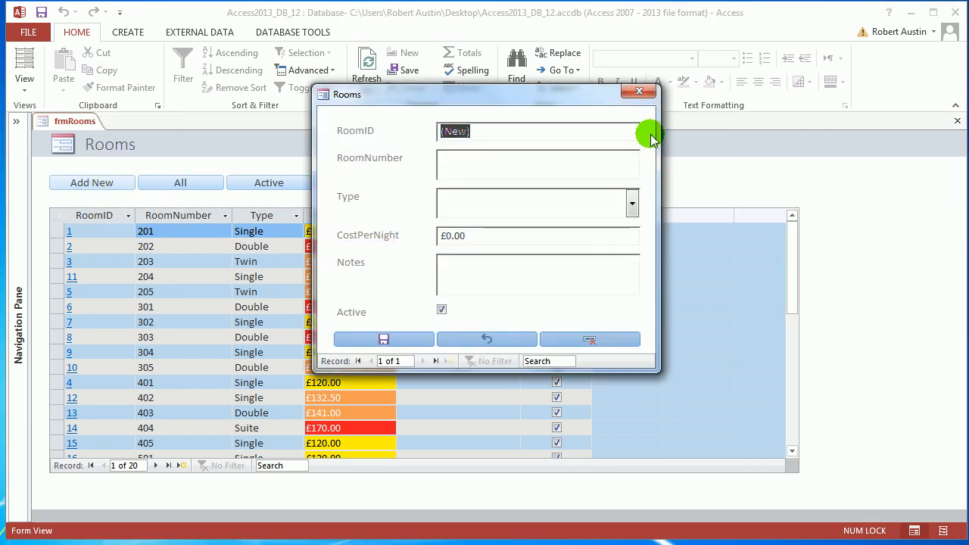
pyautogui.click(640, 93)
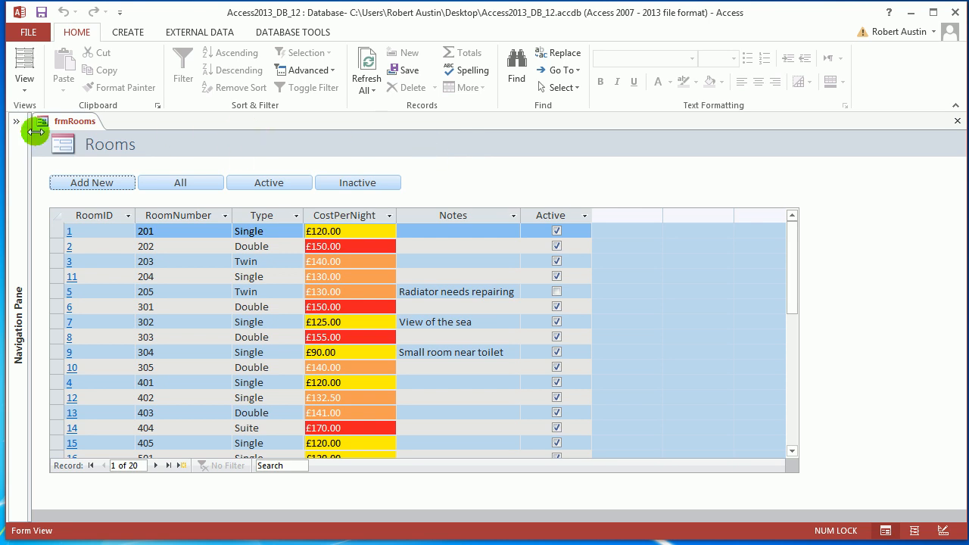
pyautogui.rightClick(68, 122)
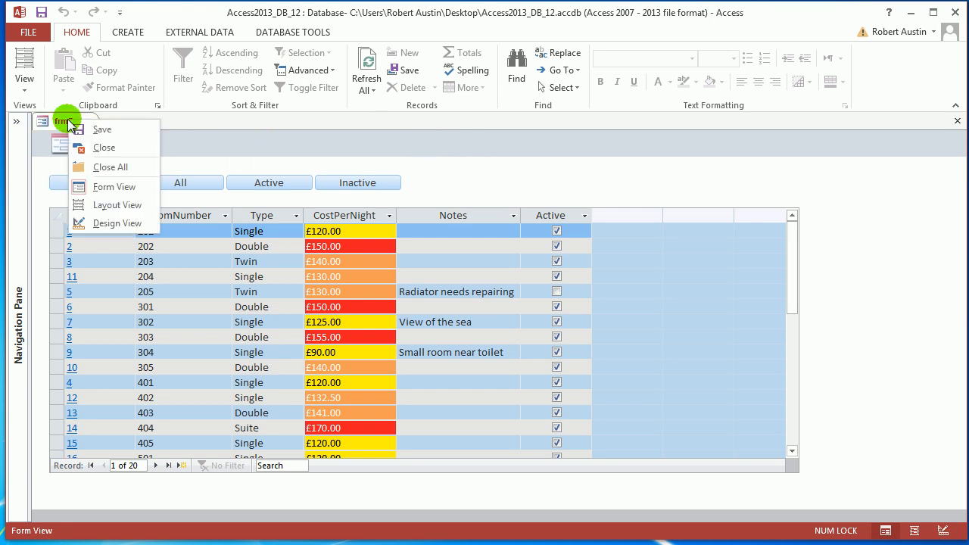
pyautogui.click(99, 205)
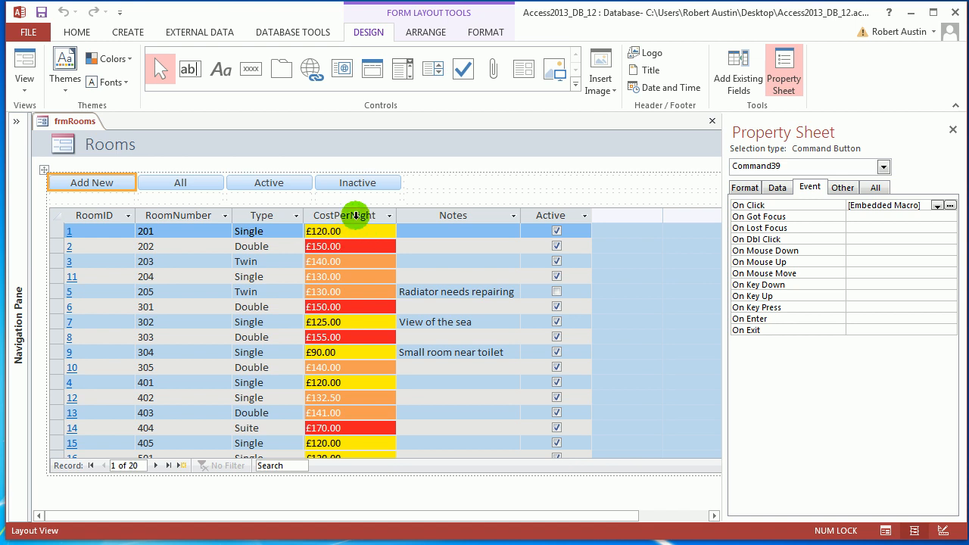
pyautogui.click(286, 184)
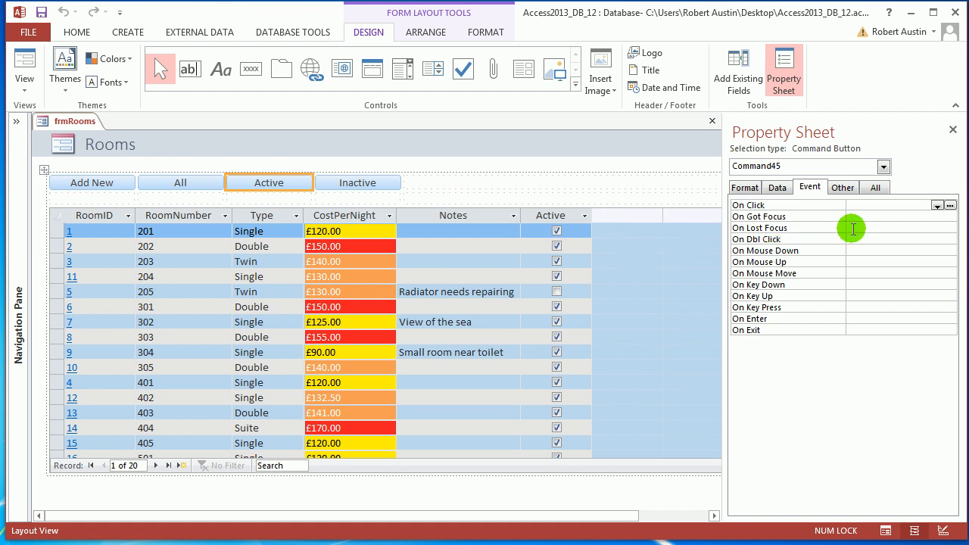
pyautogui.click(950, 206)
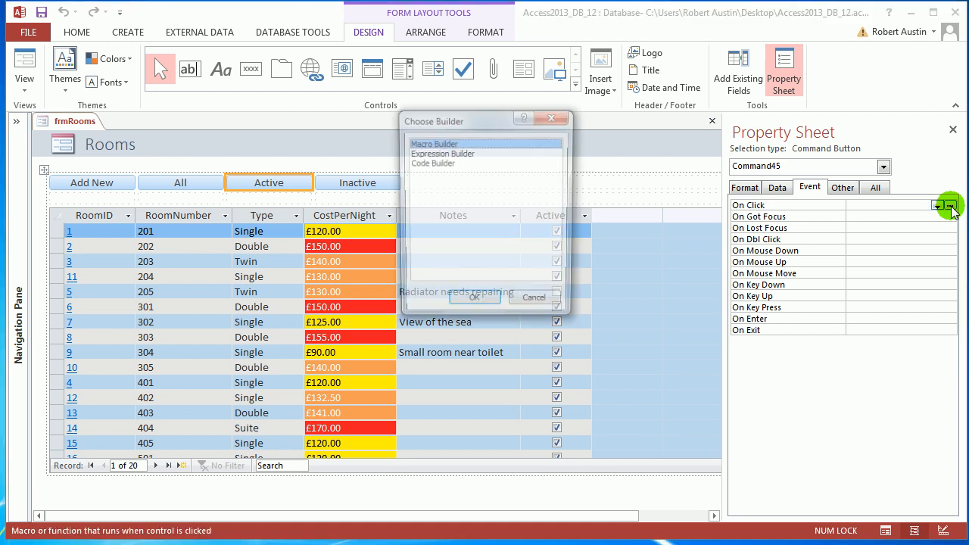
pyautogui.click(477, 302)
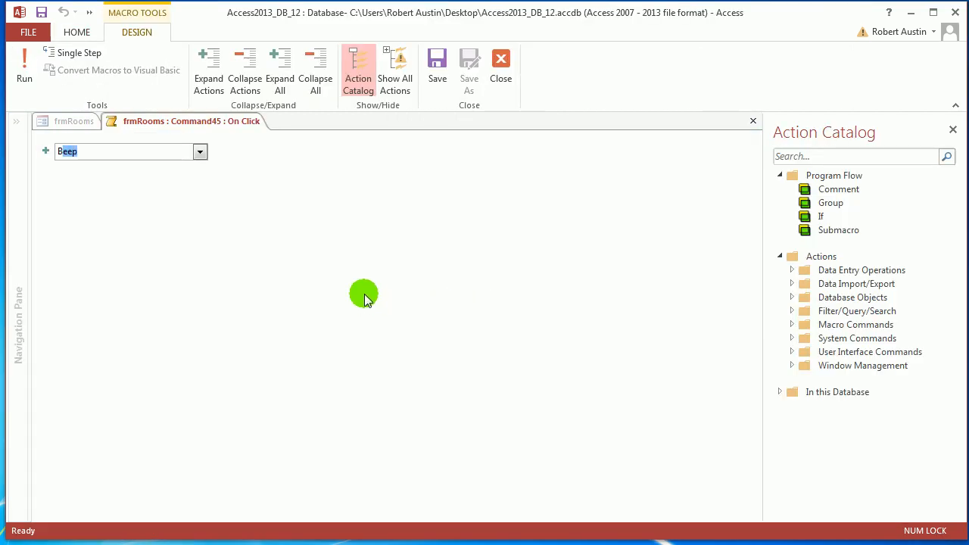
pyautogui.press('Return')
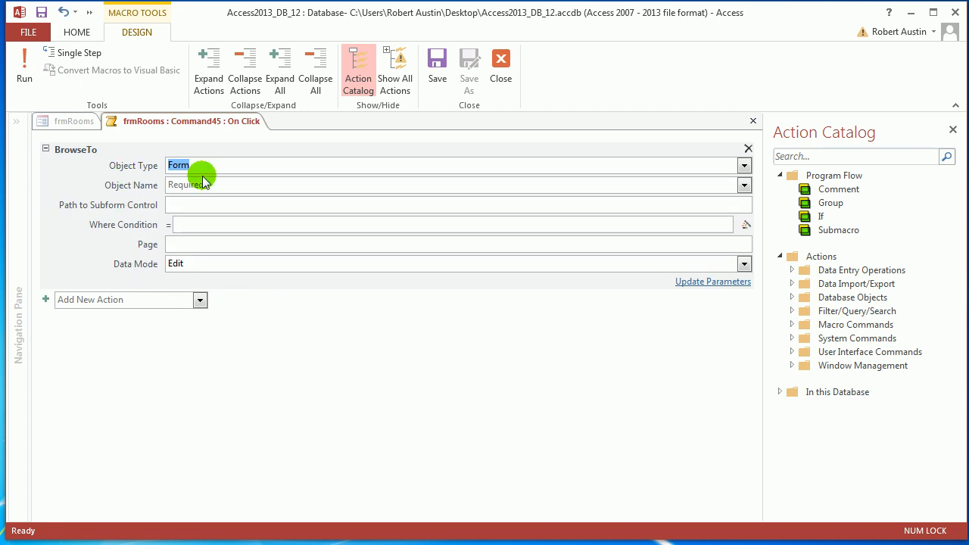
pyautogui.click(502, 76)
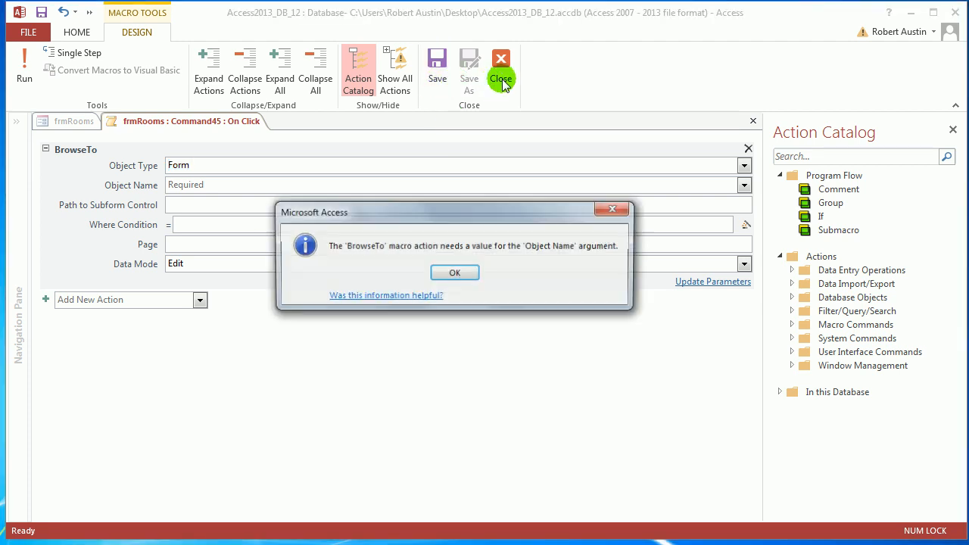
pyautogui.press('Return')
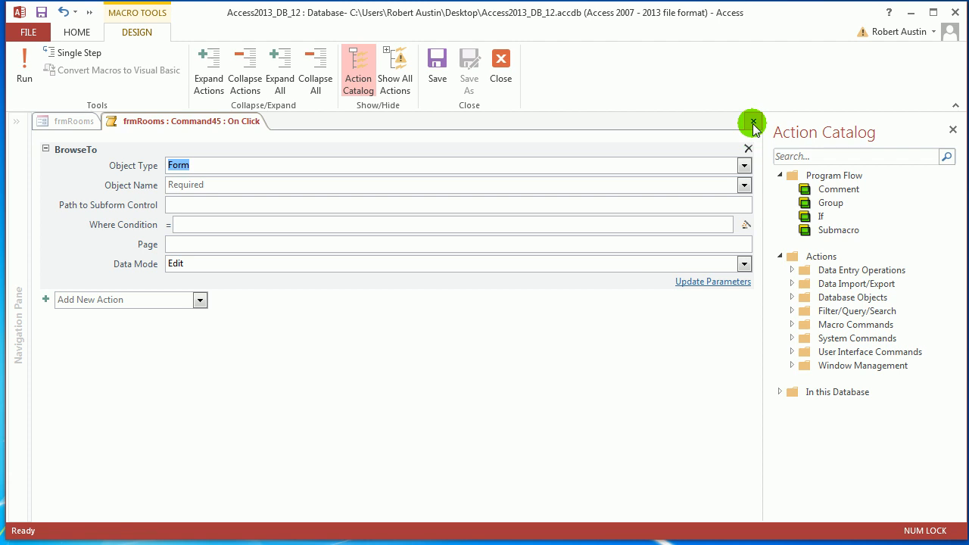
pyautogui.click(752, 121)
pyautogui.click(453, 273)
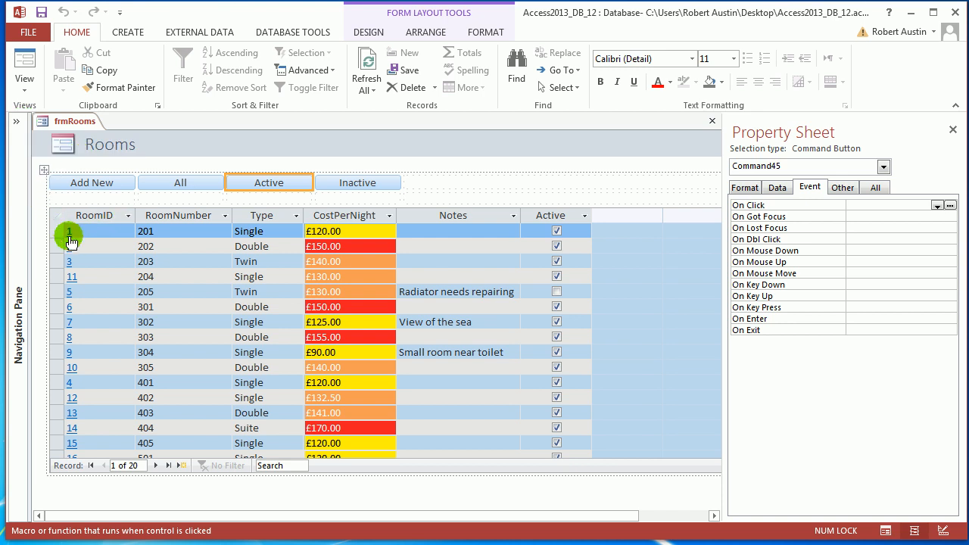
# - Select the datasheet subform on frmRooms to check its control name, and look through the list of database forms
pyautogui.click(67, 197)
pyautogui.click(57, 223)
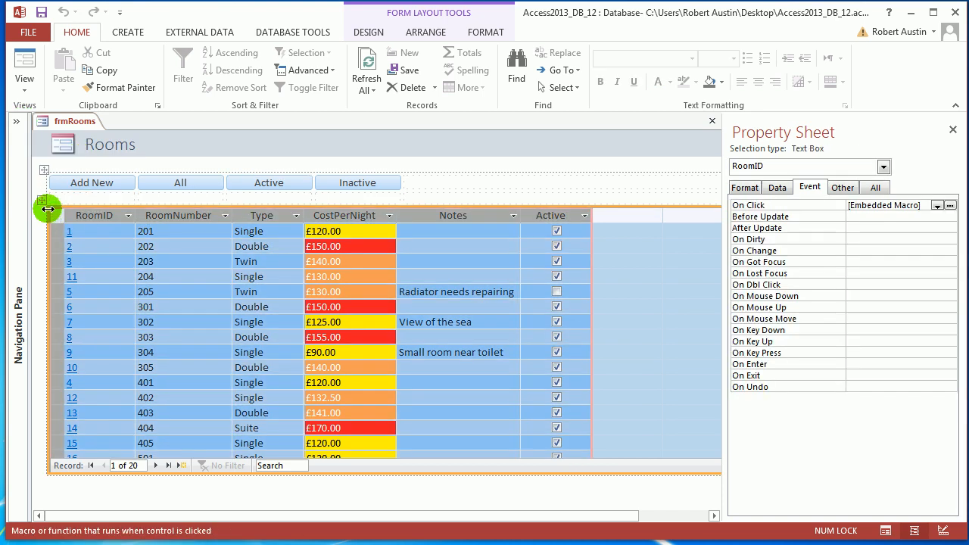
pyautogui.click(44, 200)
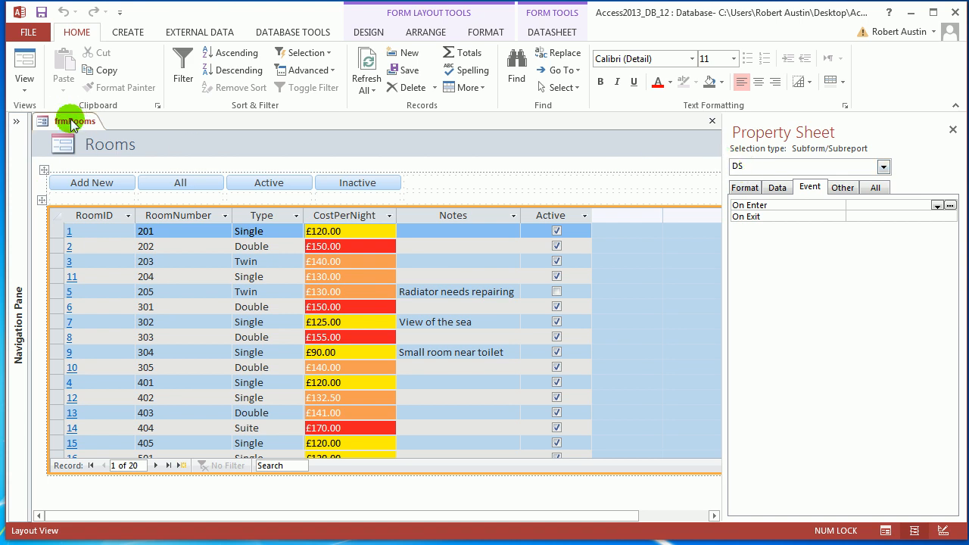
pyautogui.click(17, 122)
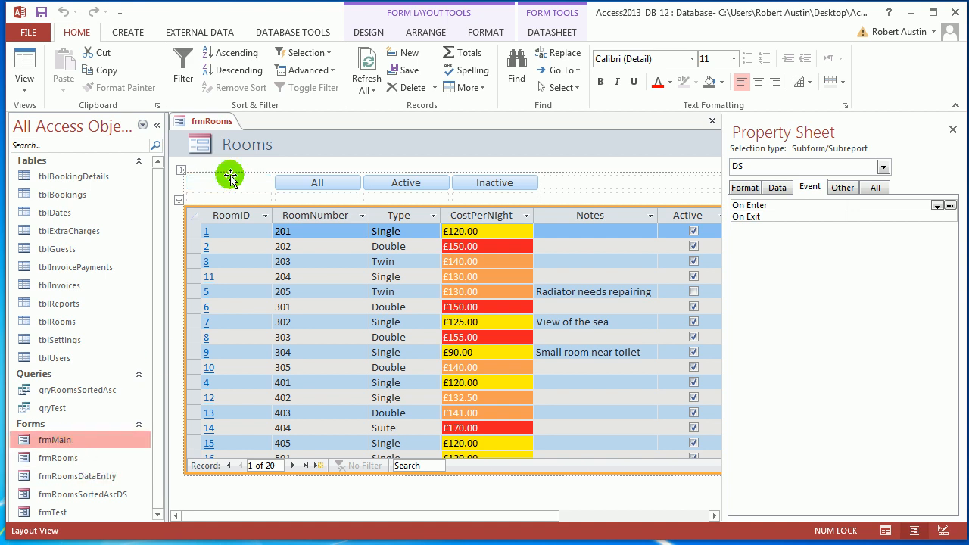
pyautogui.click(154, 126)
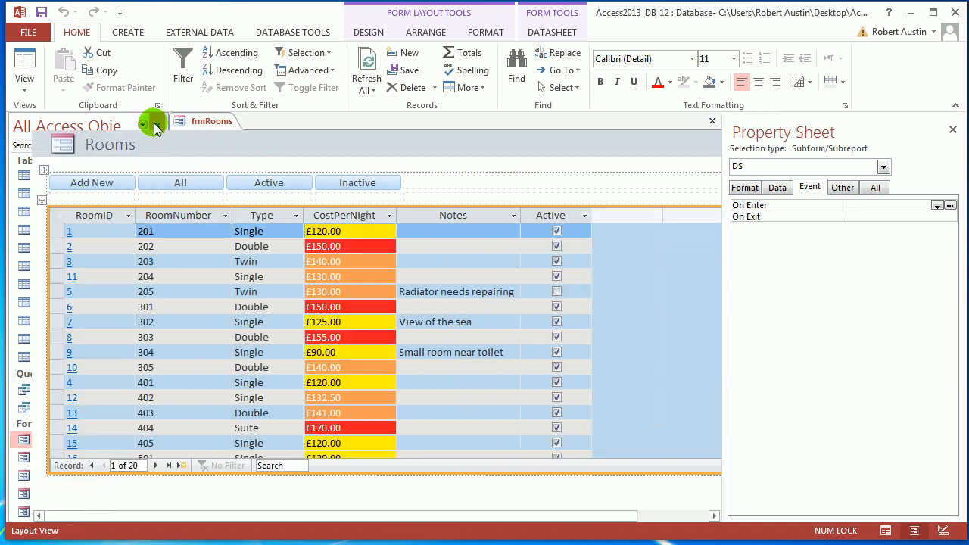
# - Start a macro for the On Click event of the Active button and add a BrowseTo action to it
pyautogui.click(279, 186)
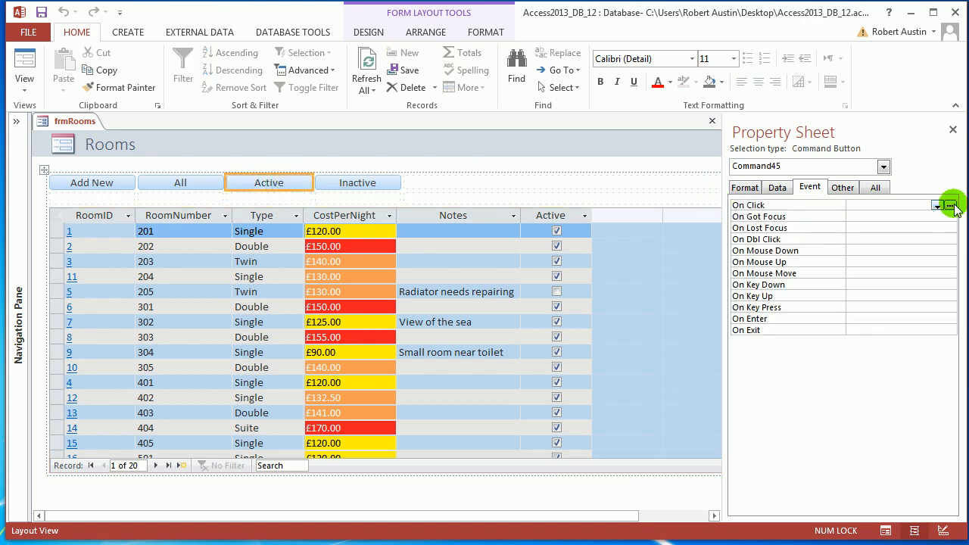
pyautogui.click(949, 205)
pyautogui.click(472, 302)
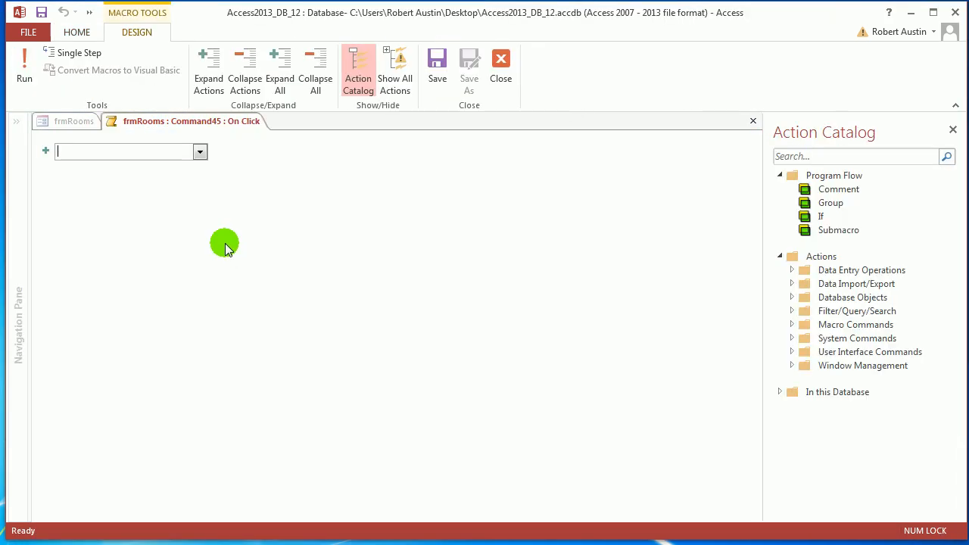
pyautogui.write('BrowseTo')
pyautogui.press('Return')
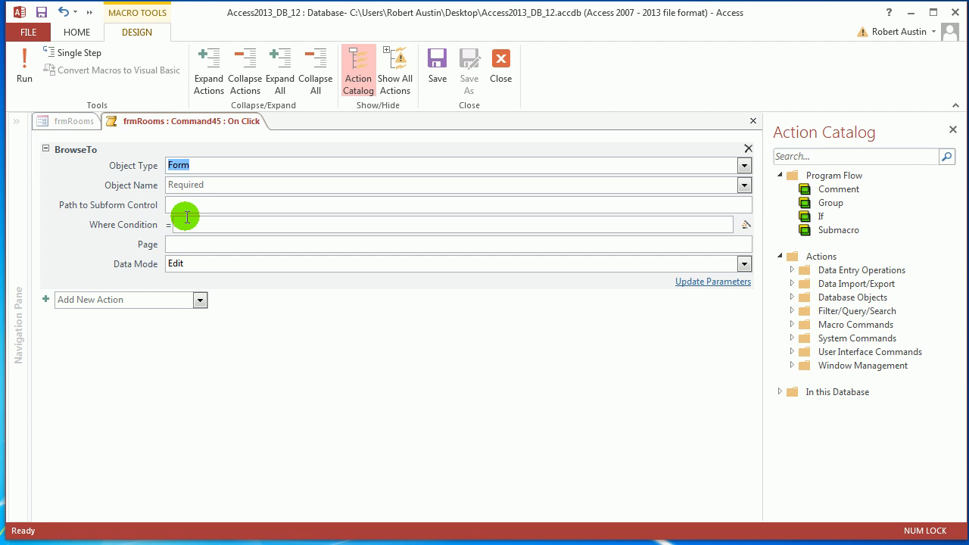
# - Set the BrowseTo action's object name to frmRoomsSortedAscDS, and save and close the macro
pyautogui.click(743, 185)
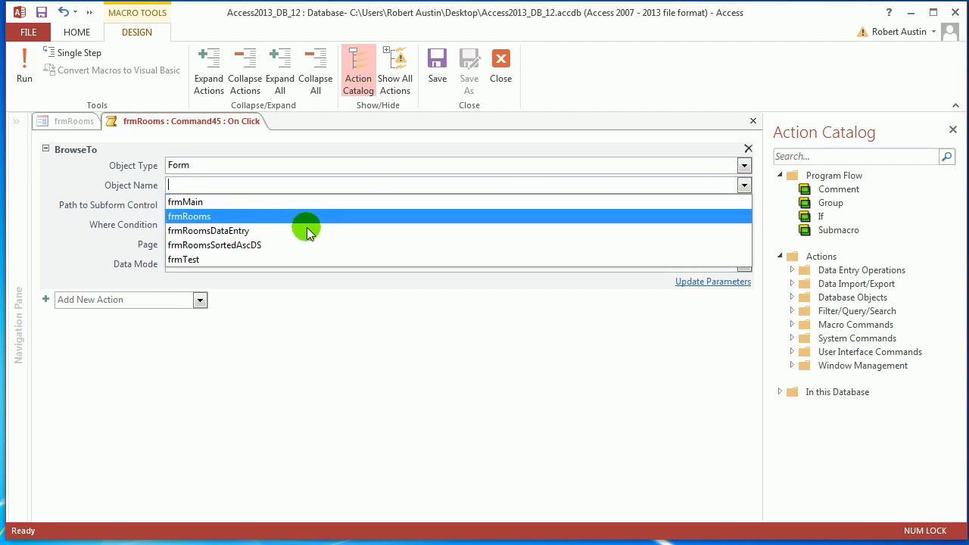
pyautogui.click(295, 246)
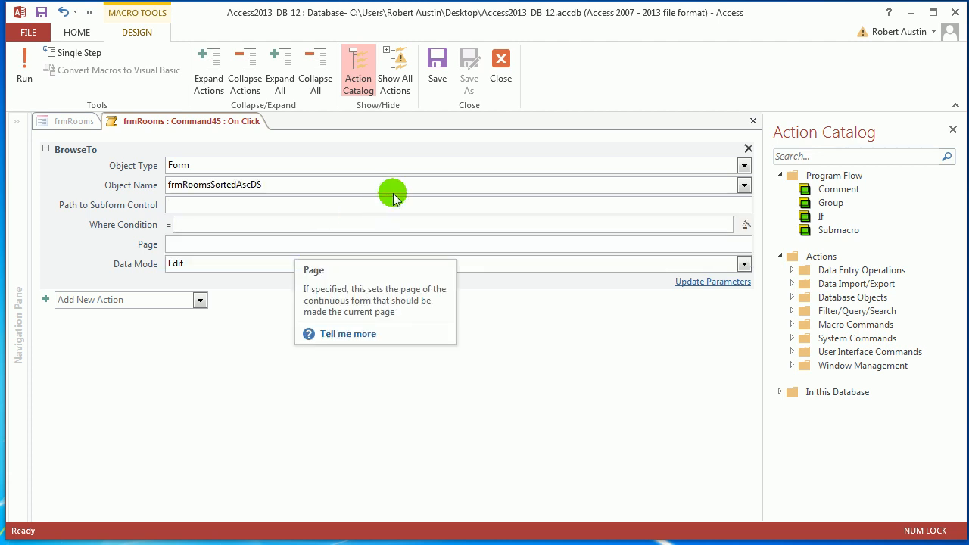
pyautogui.click(437, 66)
pyautogui.click(496, 72)
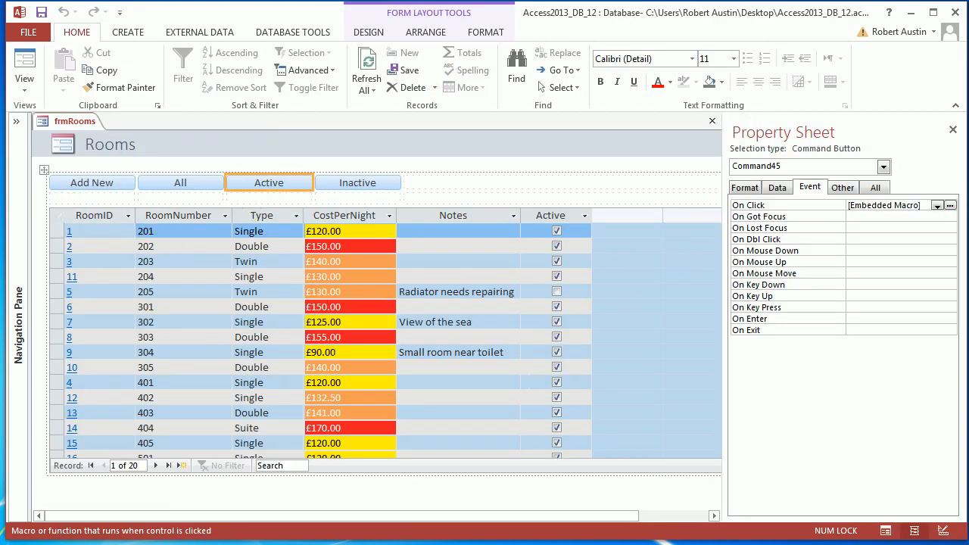
# - Reopen the Active button's On Click macro and set the where condition to ="[Active]=True" and the path to subform control to frmMain.navigationsubform>frmRooms.DS
pyautogui.click(949, 205)
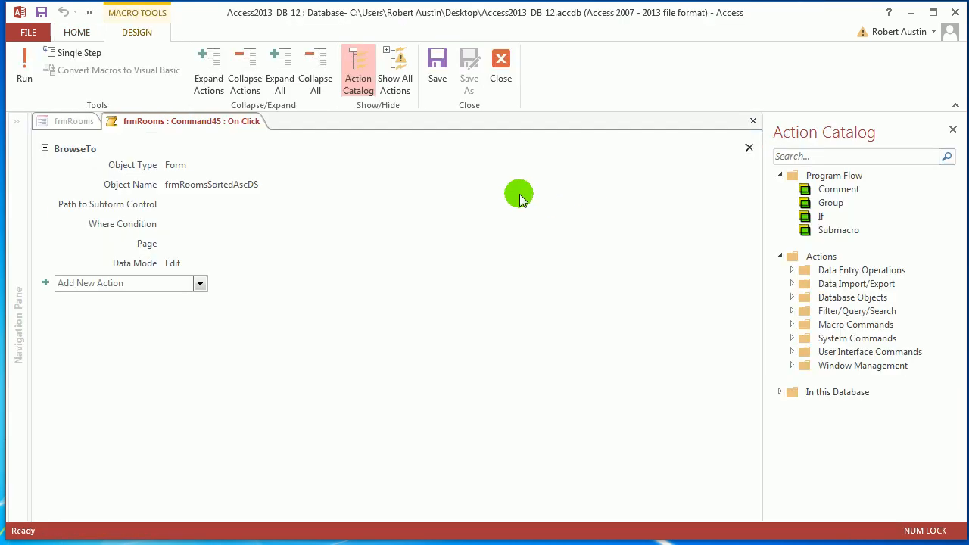
pyautogui.click(182, 224)
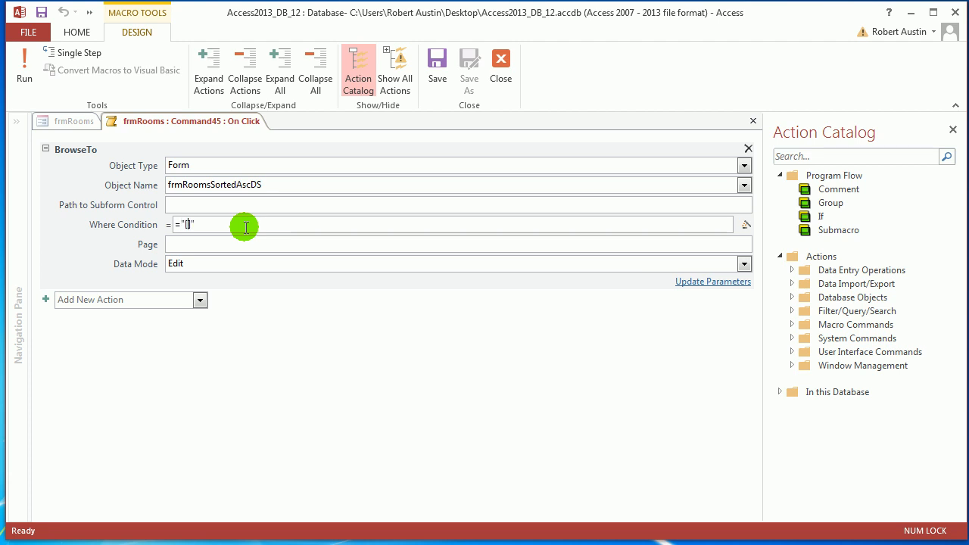
pyautogui.write('Active]=')
pyautogui.press('Left')
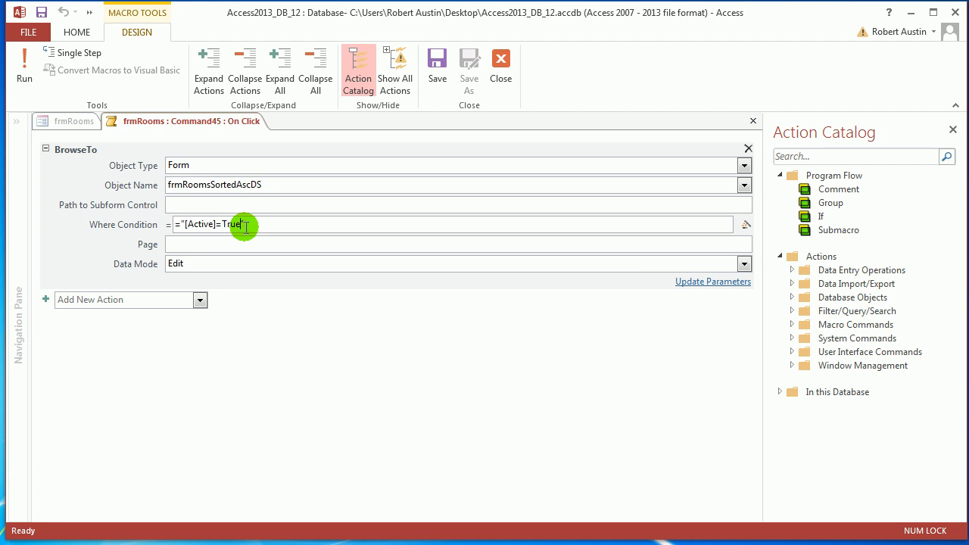
pyautogui.click(234, 245)
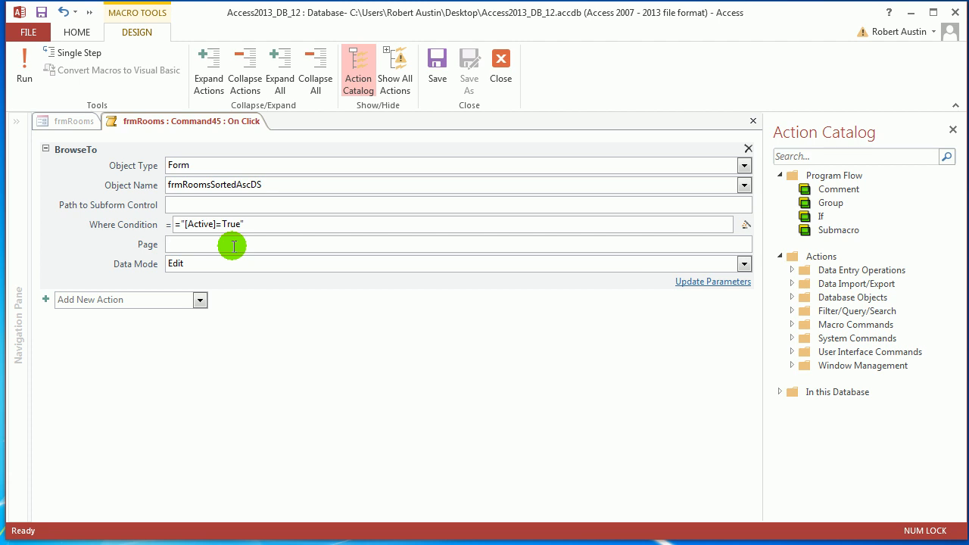
pyautogui.click(201, 204)
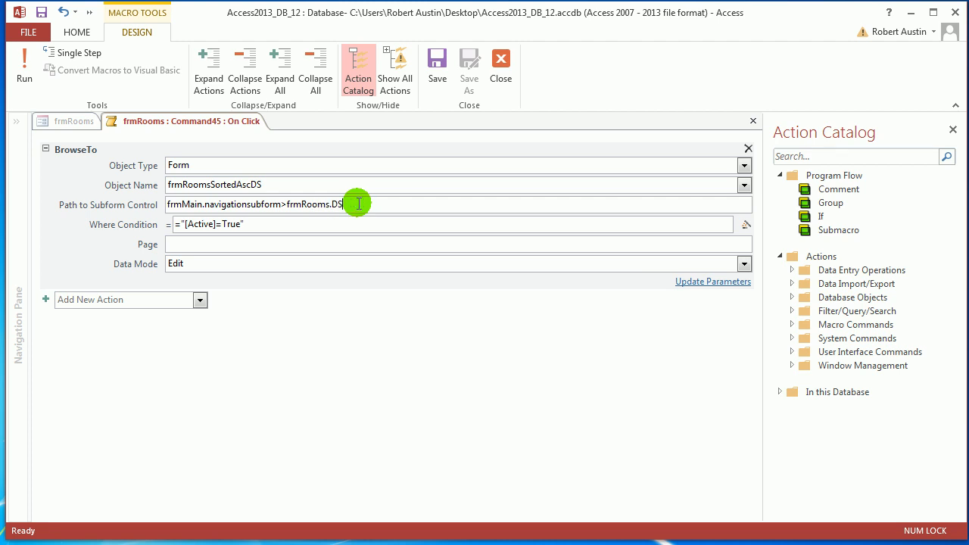
pyautogui.click(371, 187)
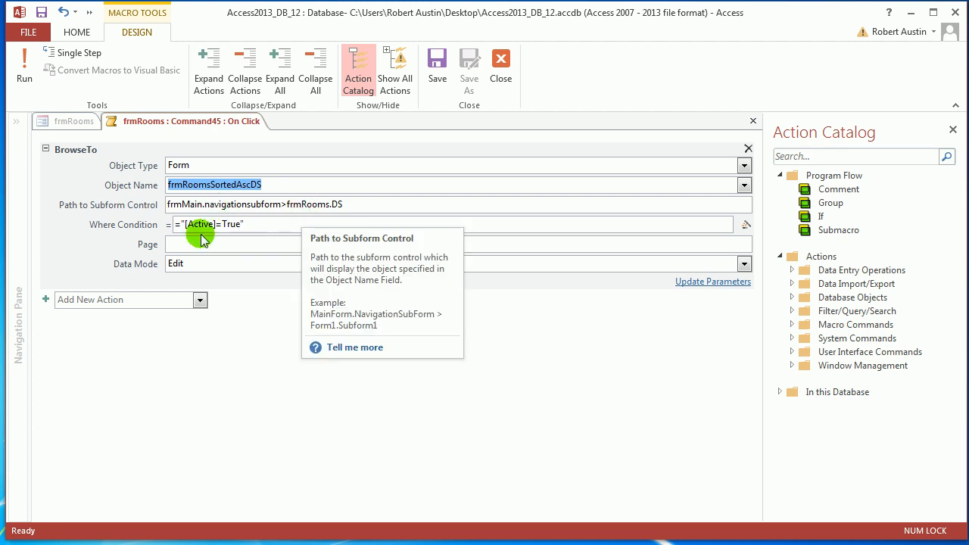
# - Examine the separator and the frmRooms.DS part of the BrowseTo action's path to subform control
pyautogui.click(283, 205)
pyautogui.doubleClick(284, 204)
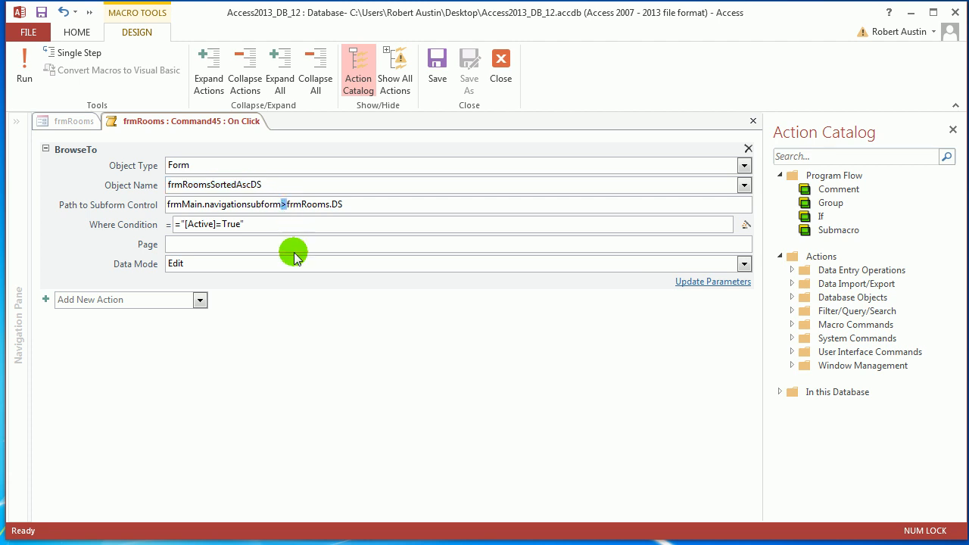
pyautogui.moveTo(296, 259)
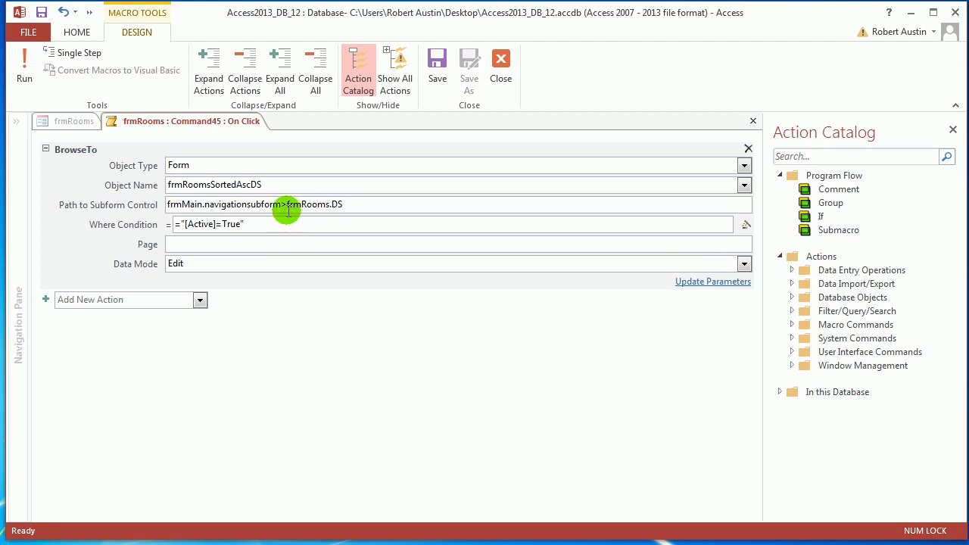
pyautogui.moveTo(289, 209); pyautogui.dragTo(326, 205)
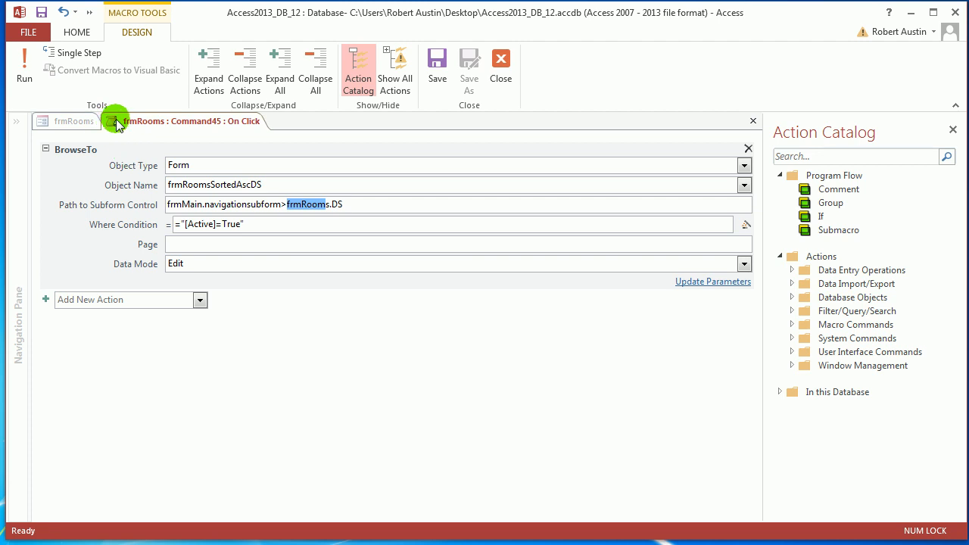
pyautogui.keyDown('shift'); pyautogui.click(339, 206); pyautogui.keyUp('shift')
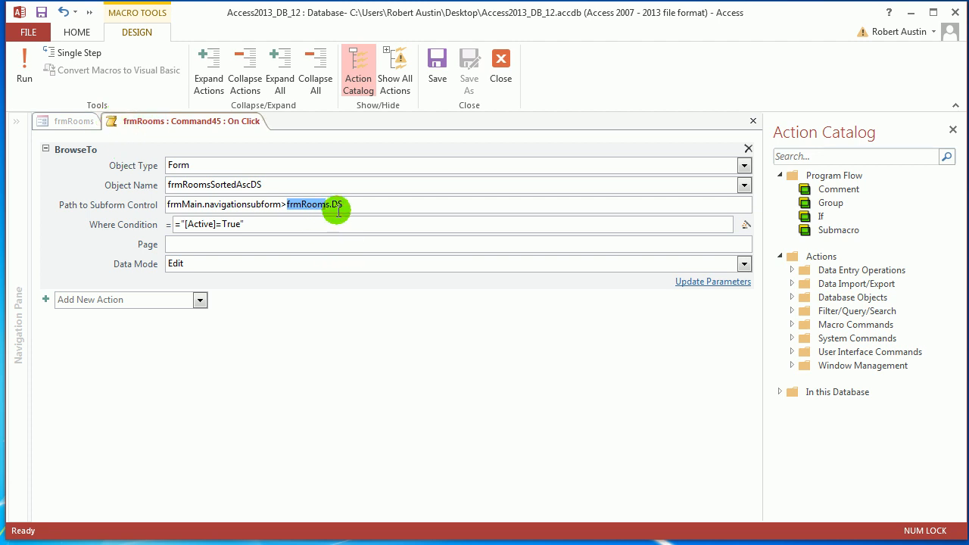
pyautogui.hotkey('shift', 'Left')
pyautogui.hotkey('shift', 'Left')
pyautogui.hotkey('shift', 'Left')
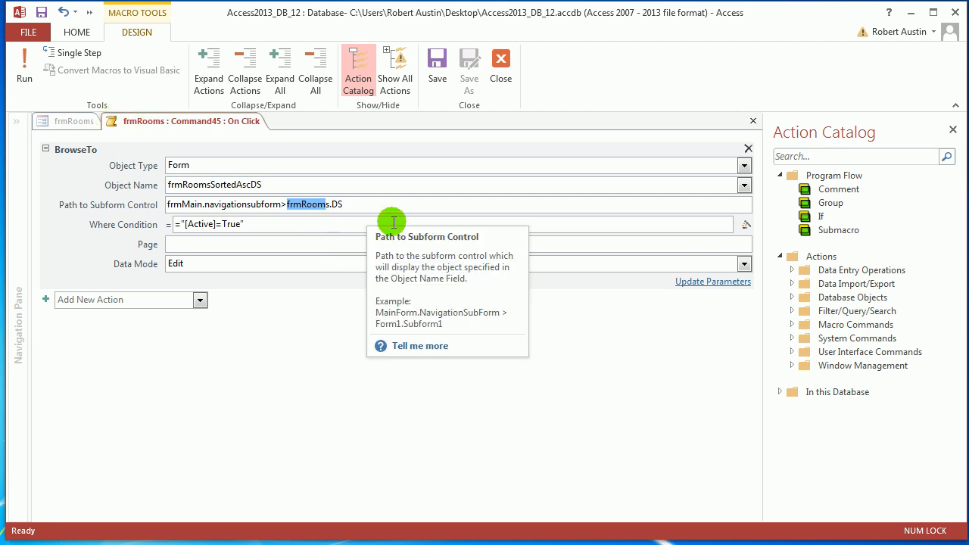
# - Save and close the Active button's macro, then try the button with frmRooms in Form View and stop all macros
pyautogui.click(469, 86)
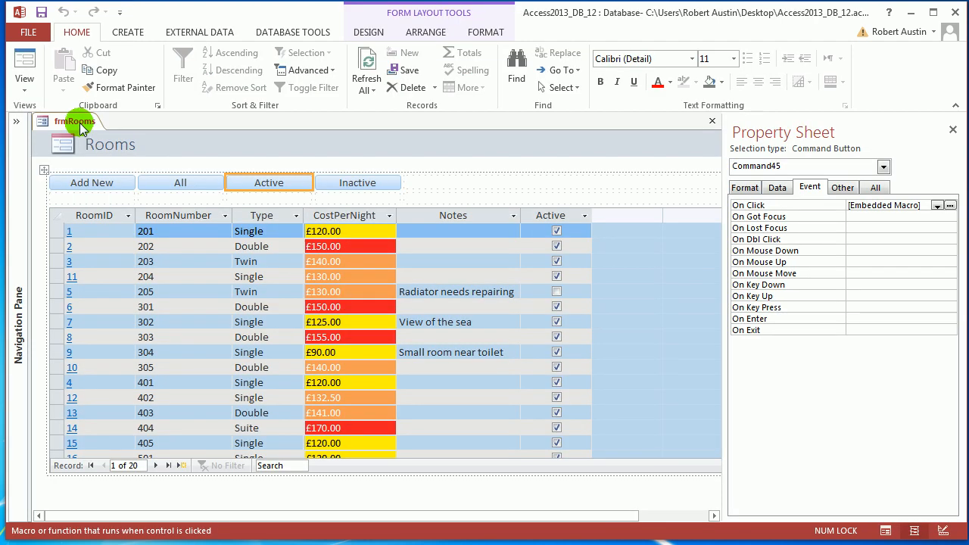
pyautogui.rightClick(76, 122)
pyautogui.click(117, 173)
pyautogui.click(278, 183)
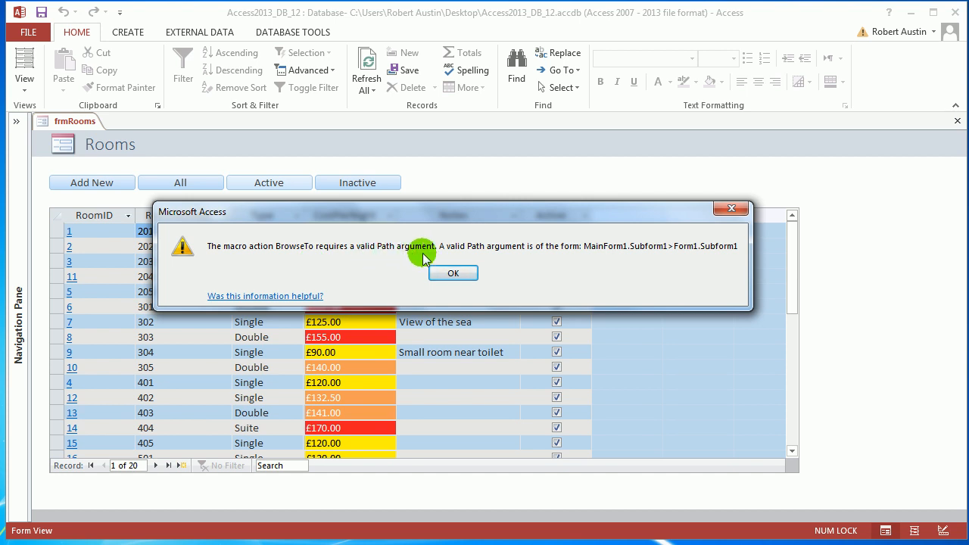
pyautogui.click(454, 272)
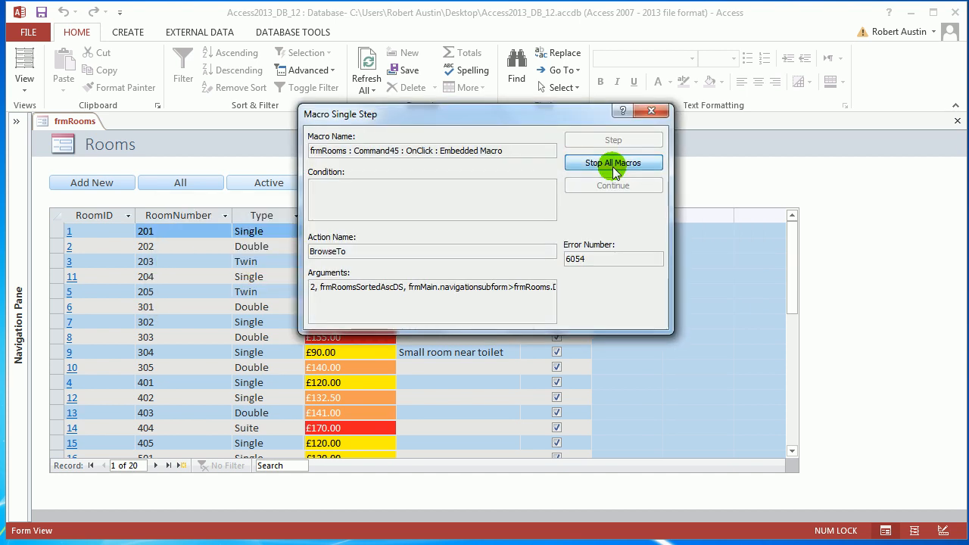
pyautogui.click(613, 163)
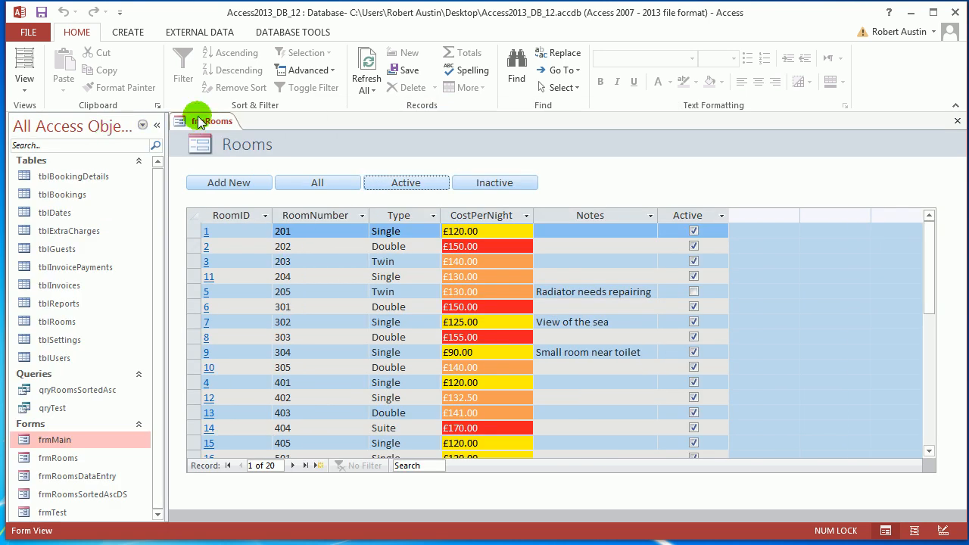
# - Close frmRooms, test the Active button on the Rooms page of frmMain, and close frmMain
pyautogui.rightClick(198, 117)
pyautogui.click(214, 126)
pyautogui.rightClick(214, 120)
pyautogui.click(232, 148)
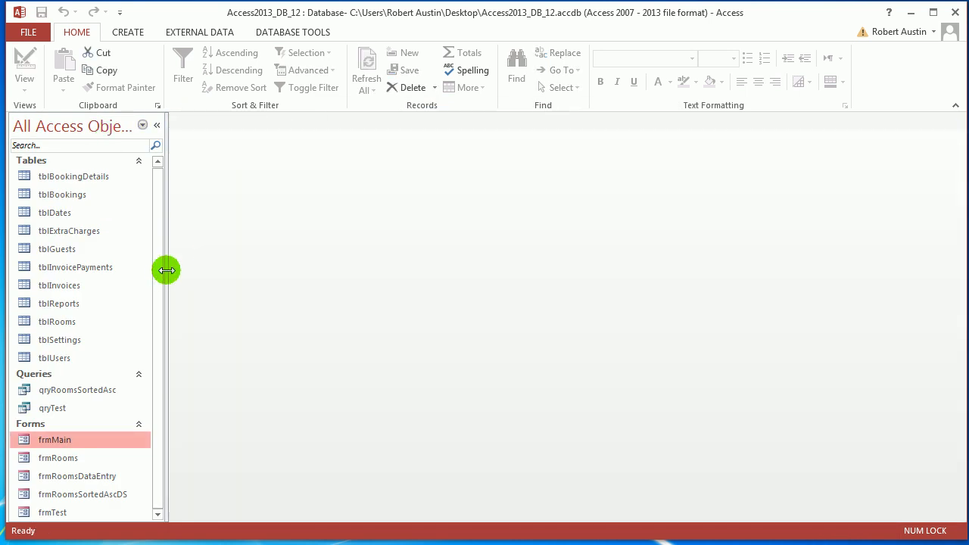
pyautogui.doubleClick(57, 443)
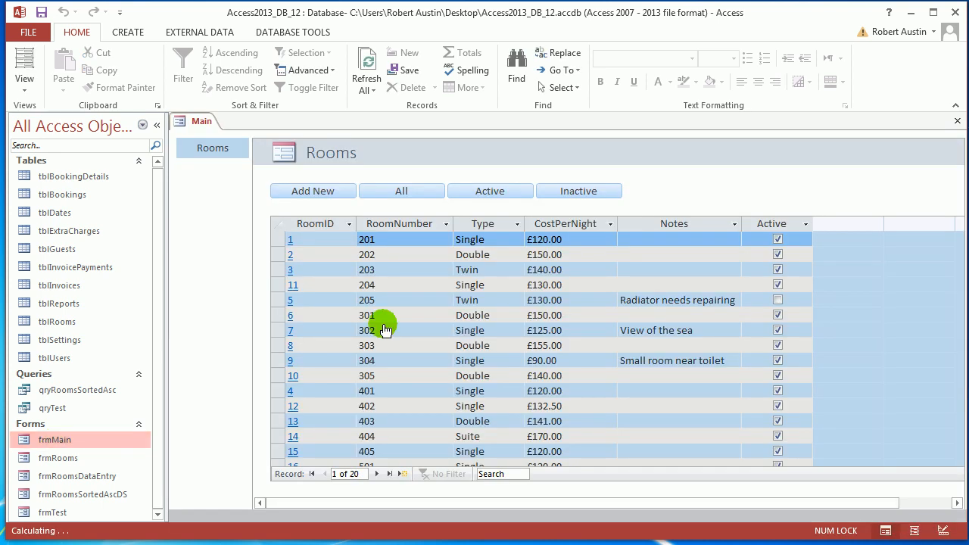
pyautogui.click(156, 125)
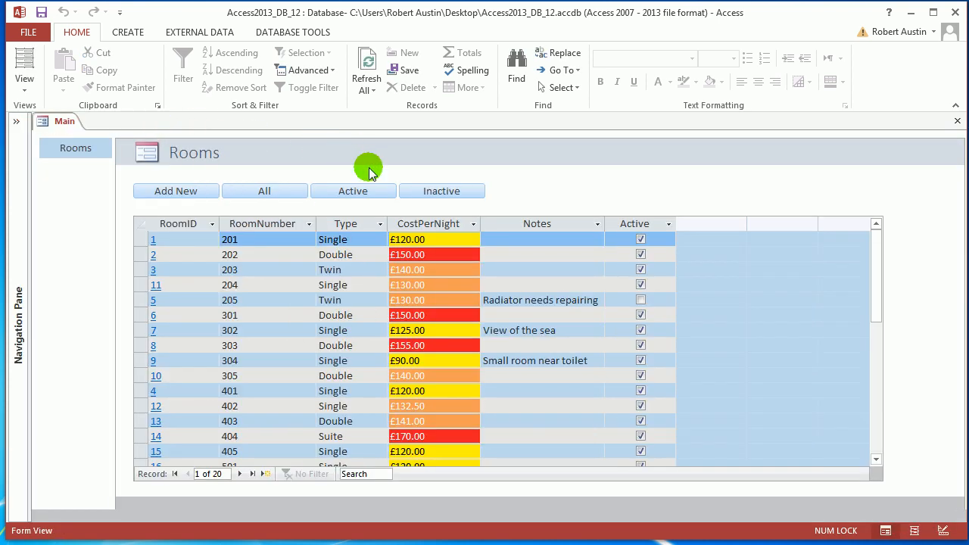
pyautogui.click(371, 194)
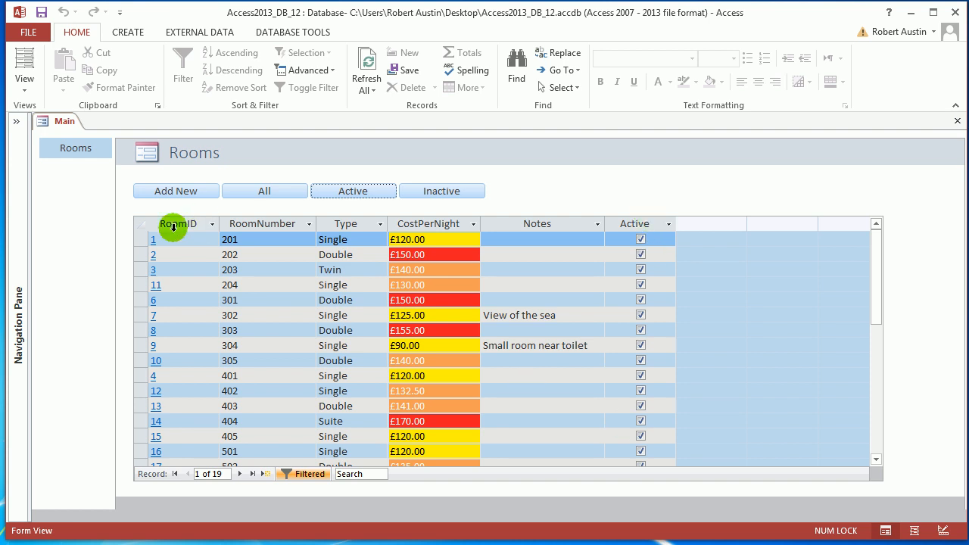
pyautogui.press('F11')
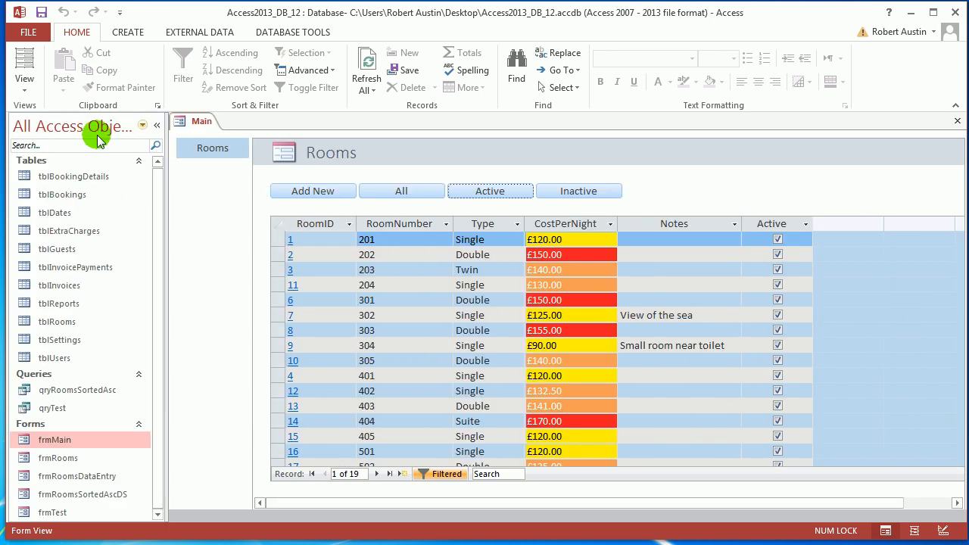
pyautogui.rightClick(197, 123)
pyautogui.click(216, 149)
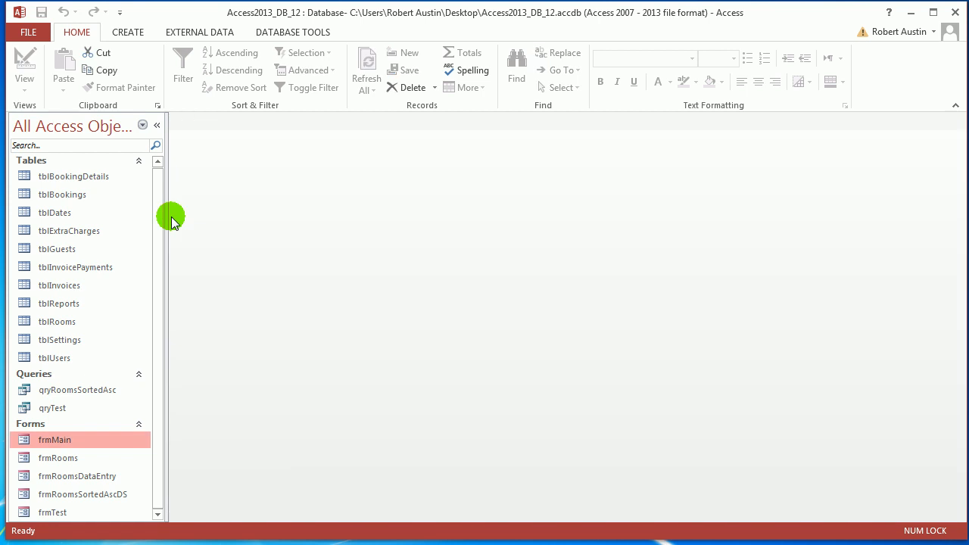
pyautogui.doubleClick(80, 441)
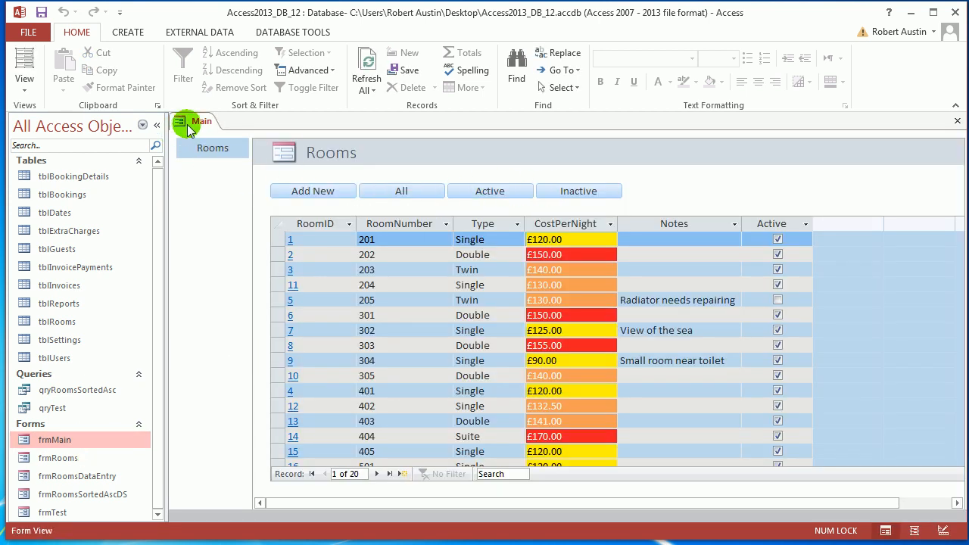
pyautogui.rightClick(193, 123)
pyautogui.click(232, 173)
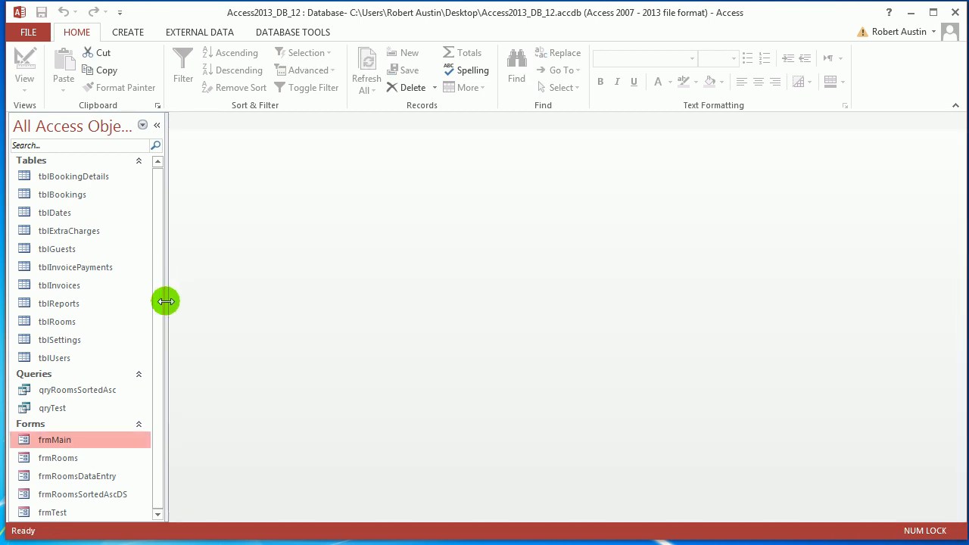
# - Open frmRooms in Layout View and copy the BrowseTo action from the Active button's On Click macro, closing the macro
pyautogui.doubleClick(66, 458)
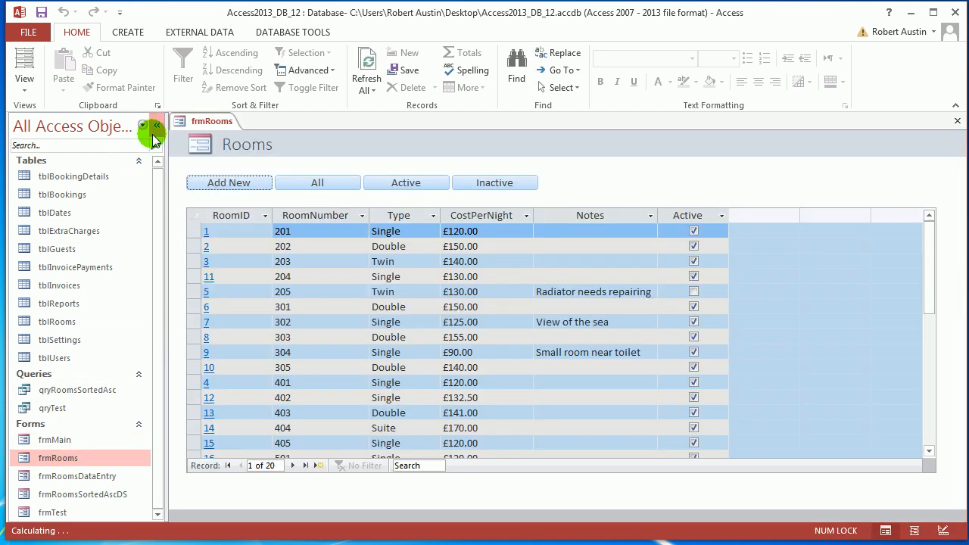
pyautogui.click(155, 125)
pyautogui.rightClick(60, 121)
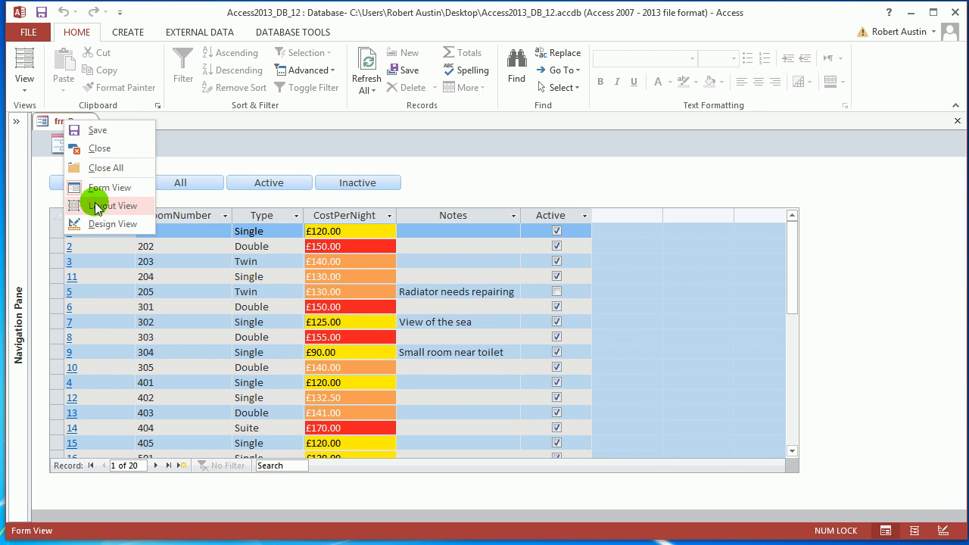
pyautogui.click(141, 208)
pyautogui.click(265, 182)
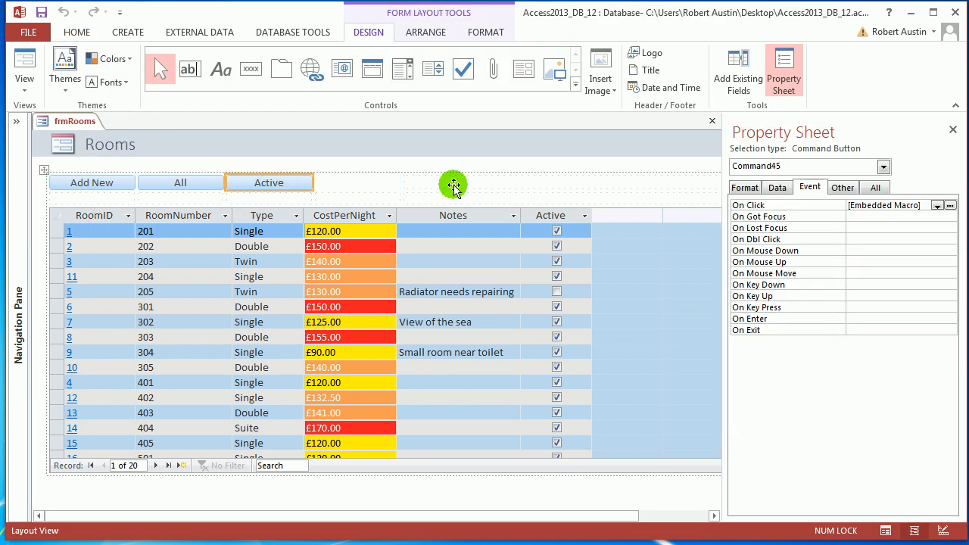
pyautogui.click(950, 206)
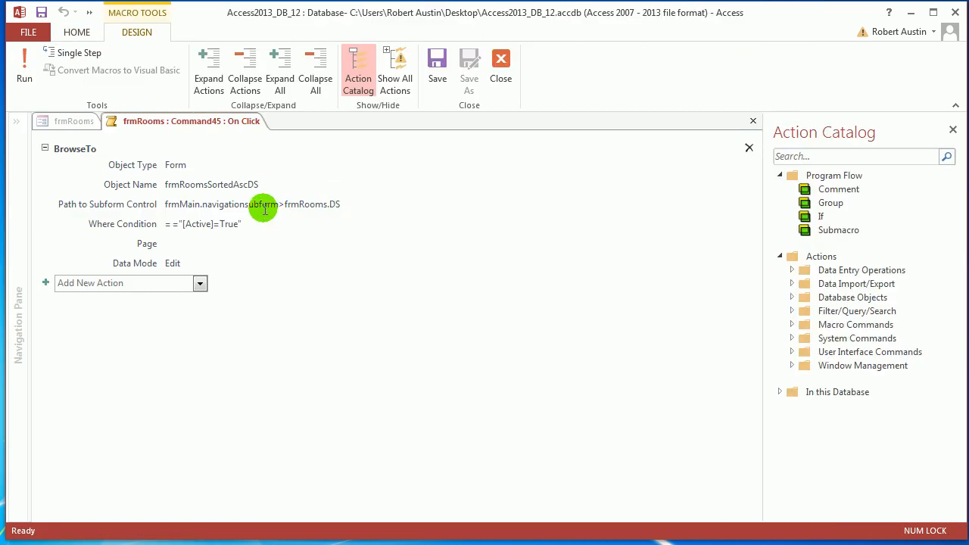
pyautogui.click(265, 211)
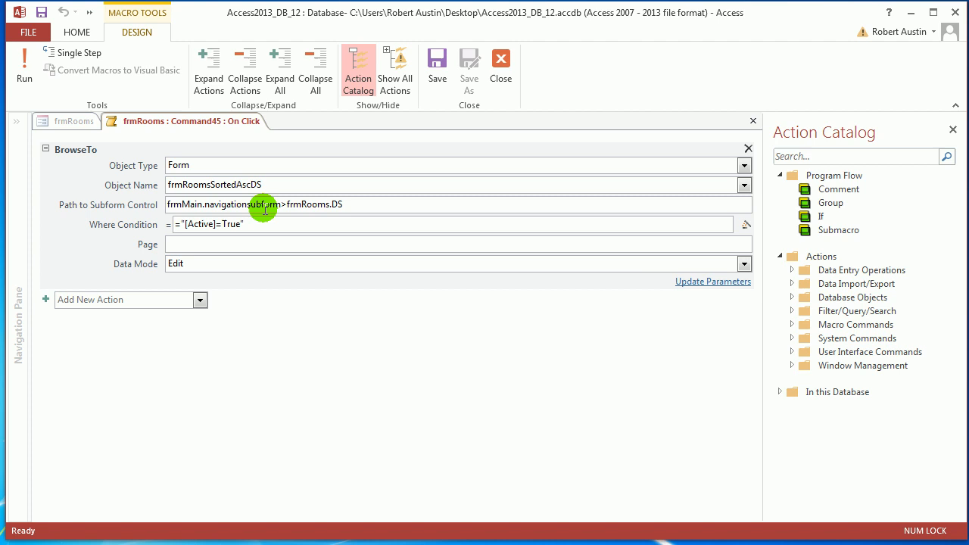
pyautogui.click(500, 71)
# - Create an On Click macro for the Inactive button from the copied BrowseTo action, with where condition ="[Active]=False", and save and close it
pyautogui.click(370, 180)
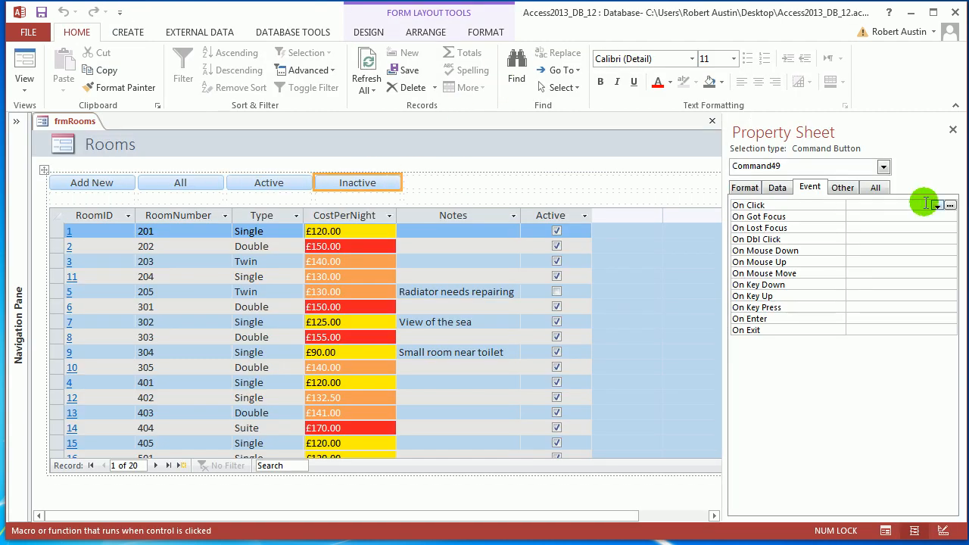
pyautogui.click(950, 206)
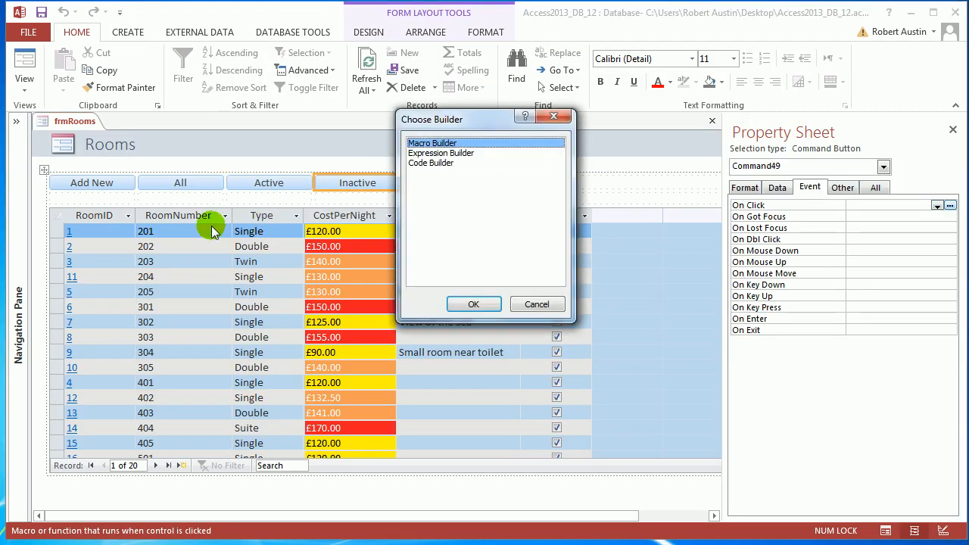
pyautogui.click(478, 304)
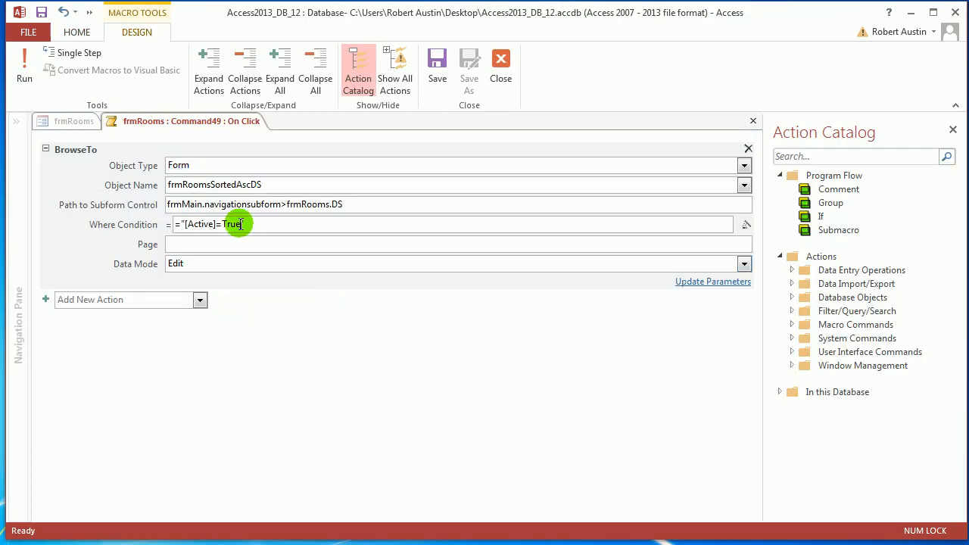
pyautogui.click(241, 224)
pyautogui.press('BackSpace')
pyautogui.press('BackSpace')
pyautogui.press('BackSpace')
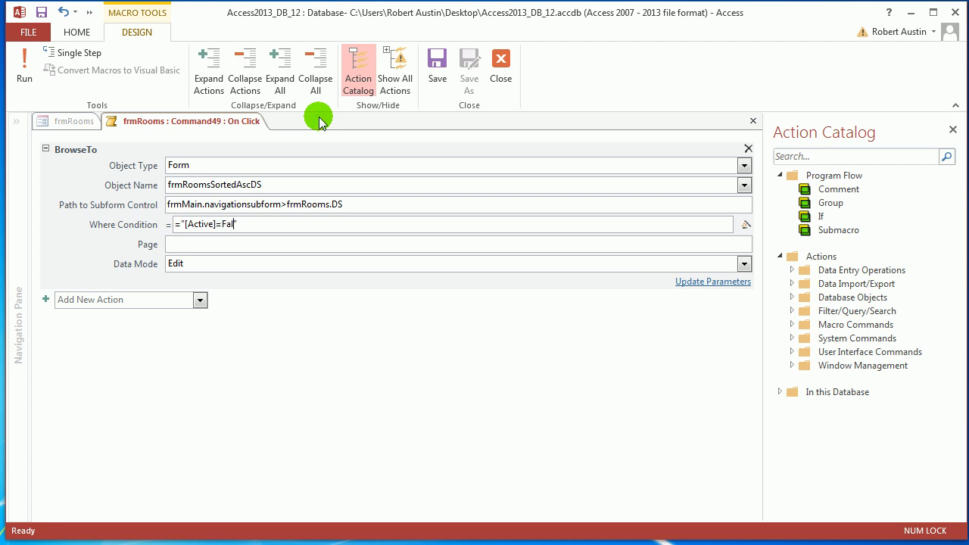
pyautogui.write('False')
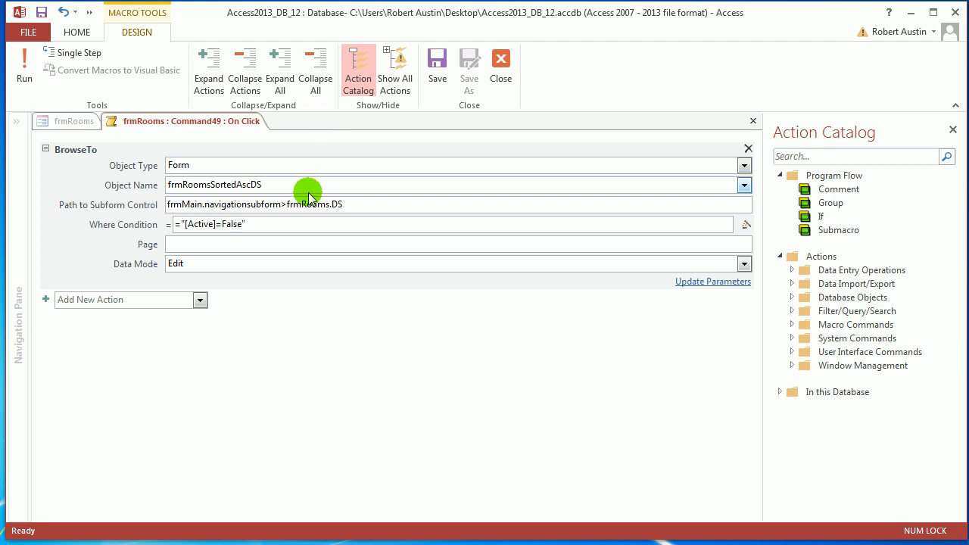
pyautogui.click(501, 81)
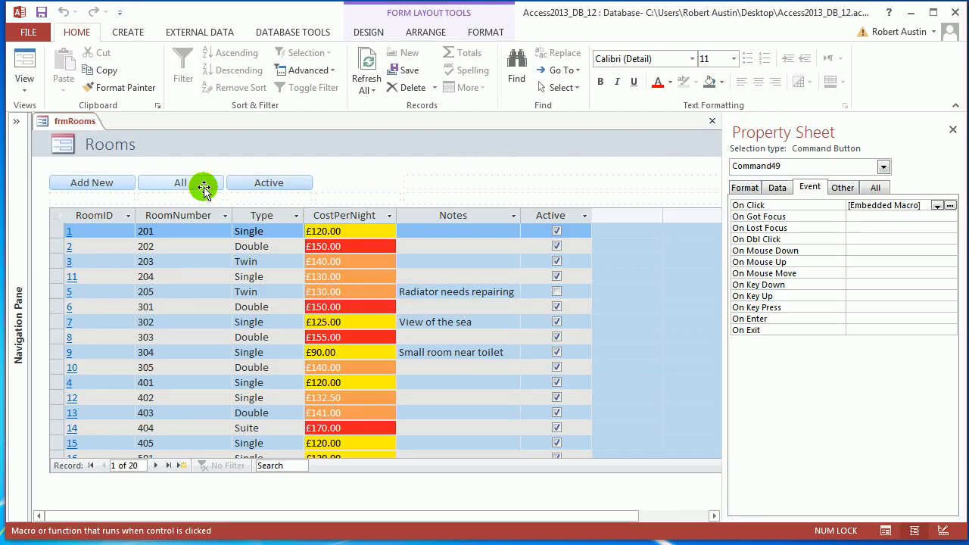
# - Create an On Click macro for the All button from the copied BrowseTo action, clear its where condition, and save and close it
pyautogui.click(203, 187)
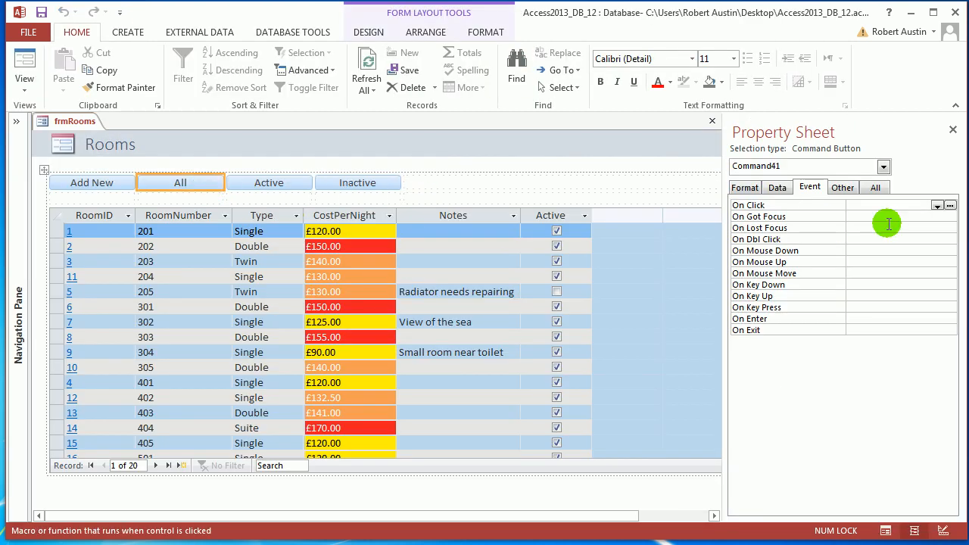
pyautogui.click(950, 205)
pyautogui.click(473, 303)
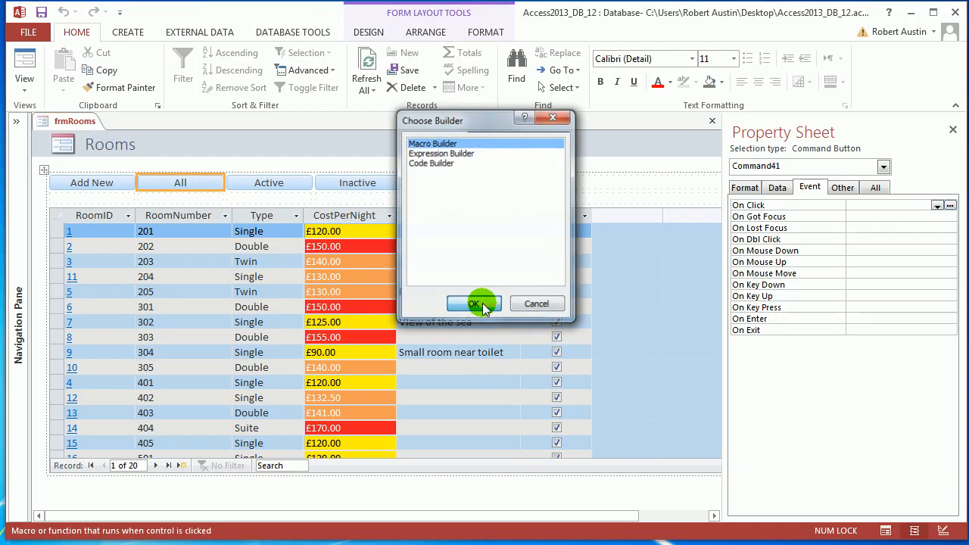
pyautogui.moveTo(253, 226); pyautogui.dragTo(152, 229)
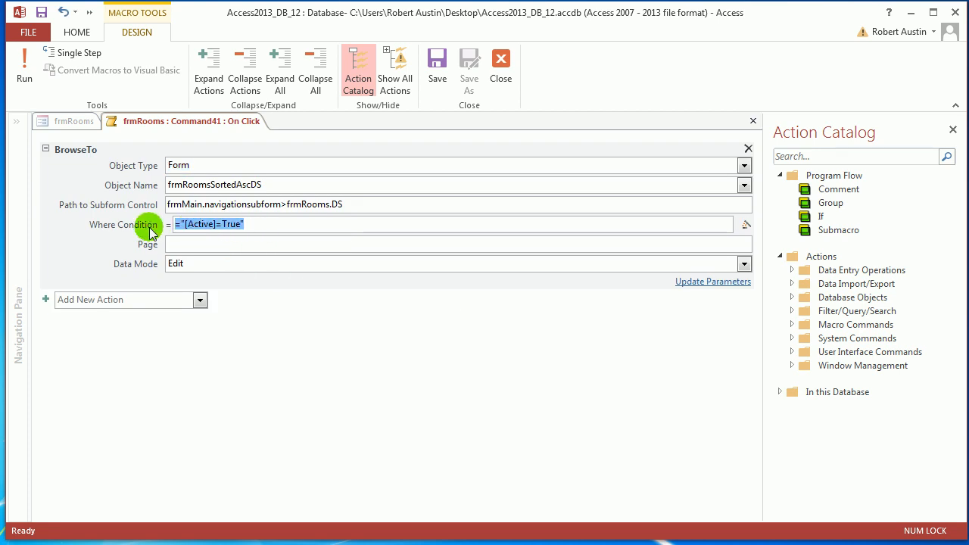
pyautogui.press('Delete')
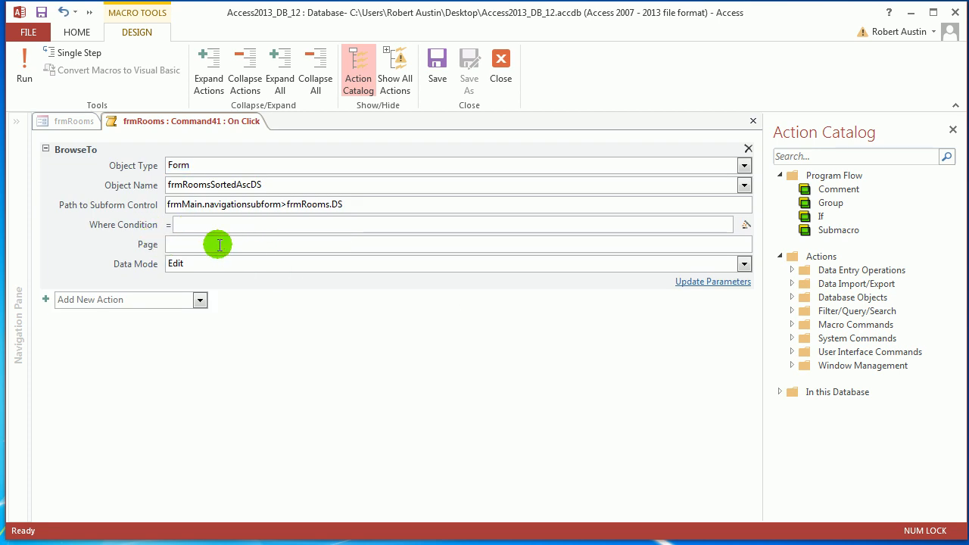
pyautogui.click(501, 76)
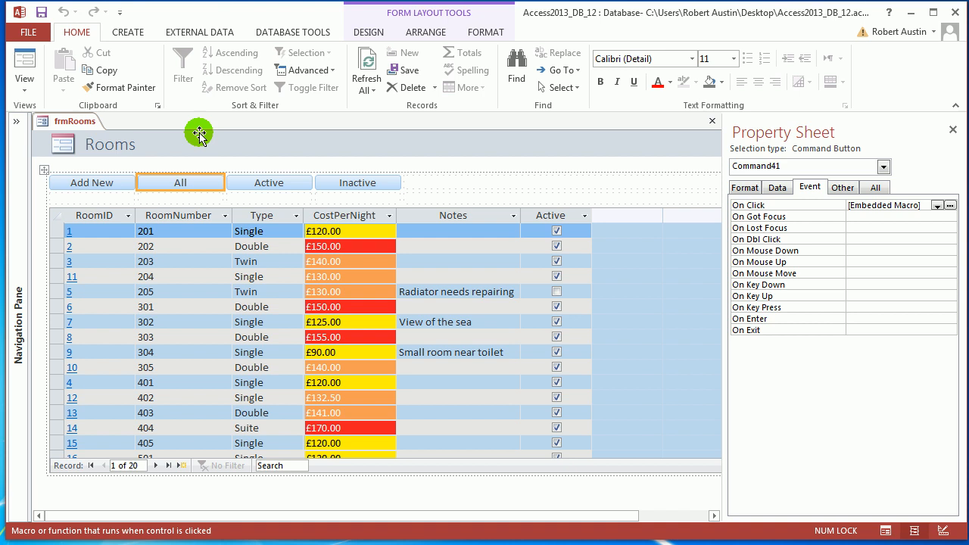
# - Close frmRooms and test the Active, Inactive, All and Add New buttons on the Rooms page of frmMain
pyautogui.rightClick(87, 122)
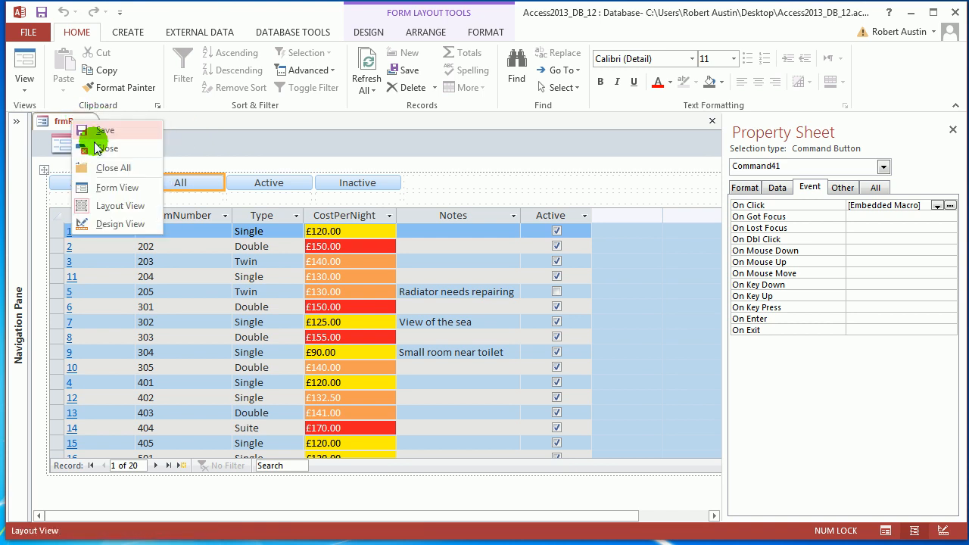
pyautogui.click(95, 148)
pyautogui.click(80, 441)
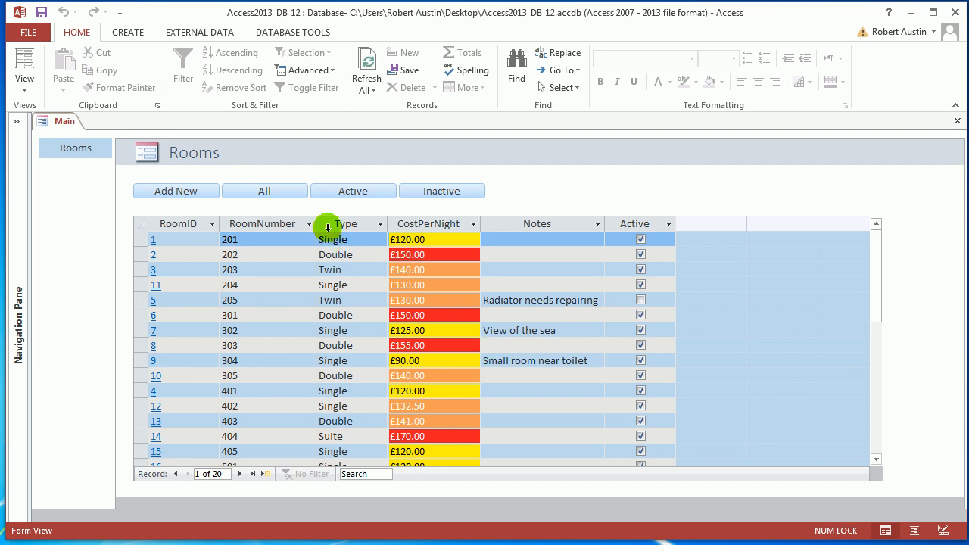
pyautogui.click(347, 191)
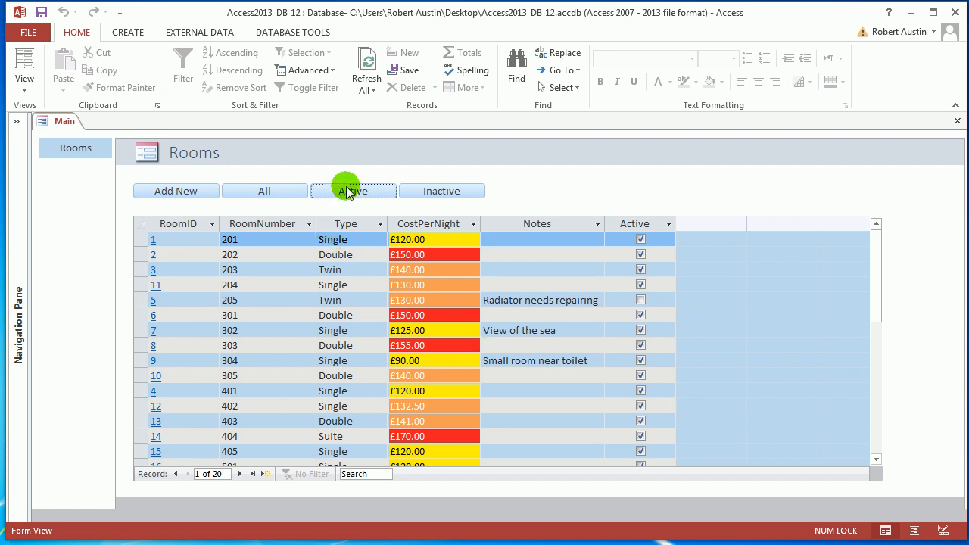
pyautogui.click(443, 191)
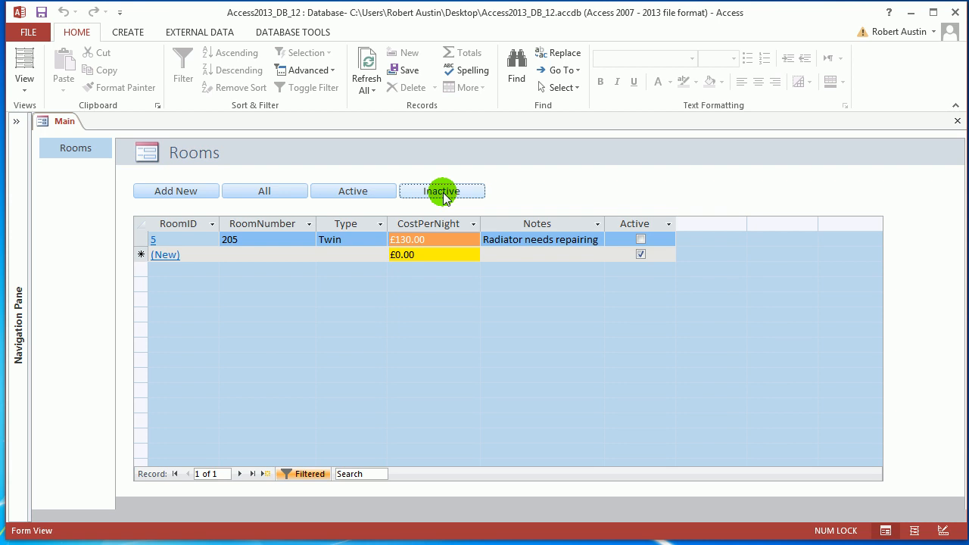
pyautogui.click(272, 191)
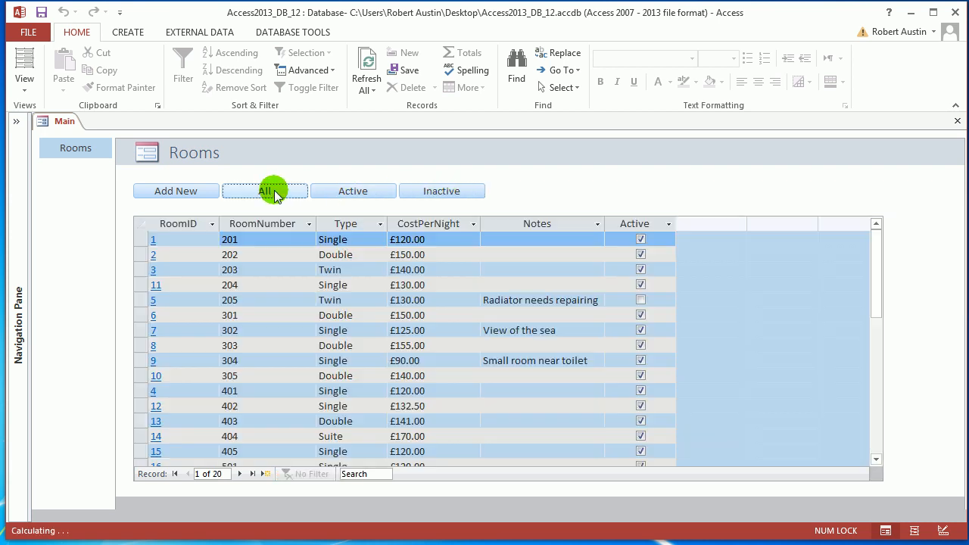
pyautogui.click(193, 195)
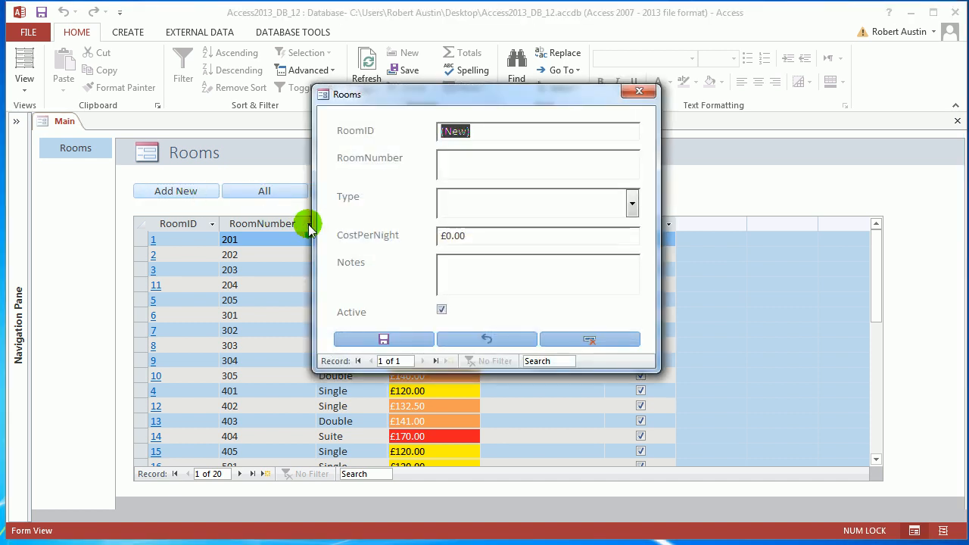
pyautogui.moveTo(552, 97); pyautogui.dragTo(481, 102)
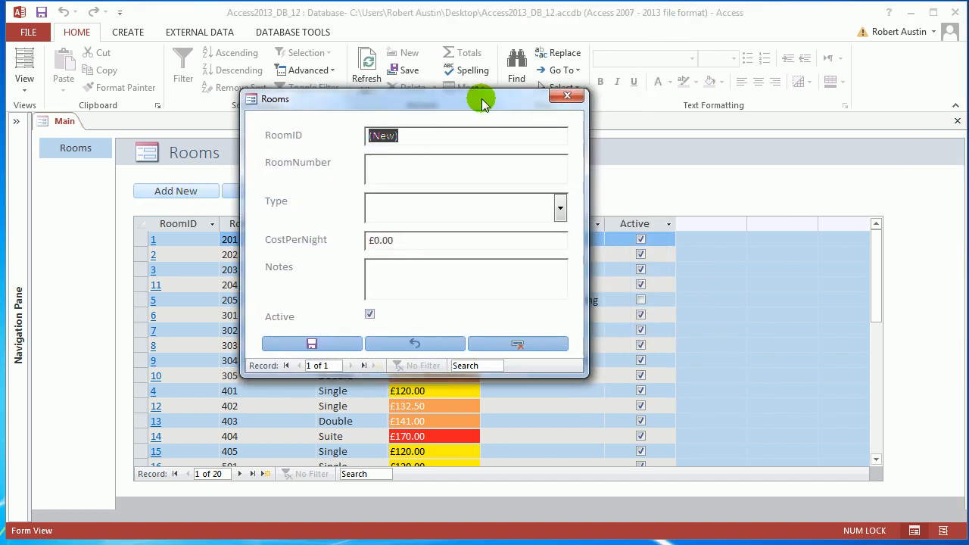
# - Close the blank room entry form and then frmMain
pyautogui.click(568, 97)
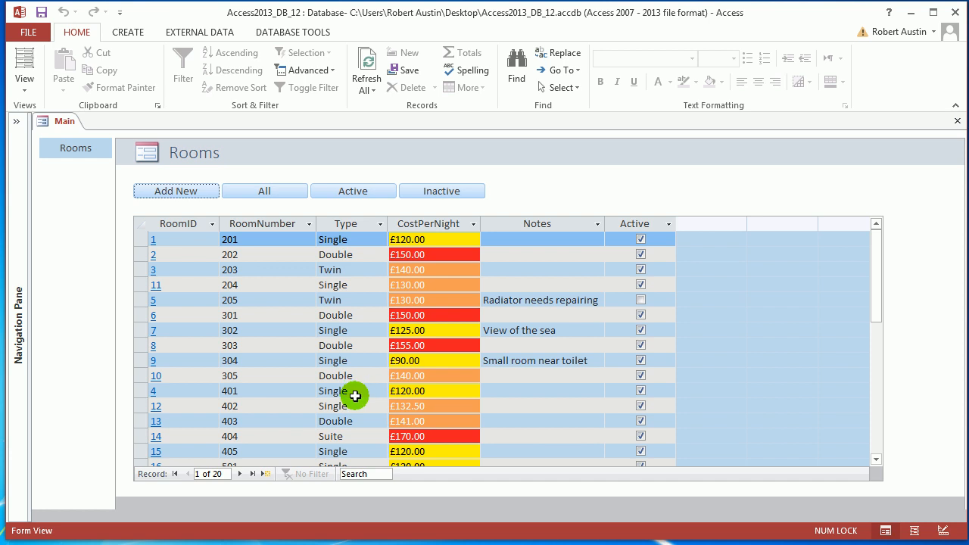
pyautogui.rightClick(61, 122)
pyautogui.click(58, 151)
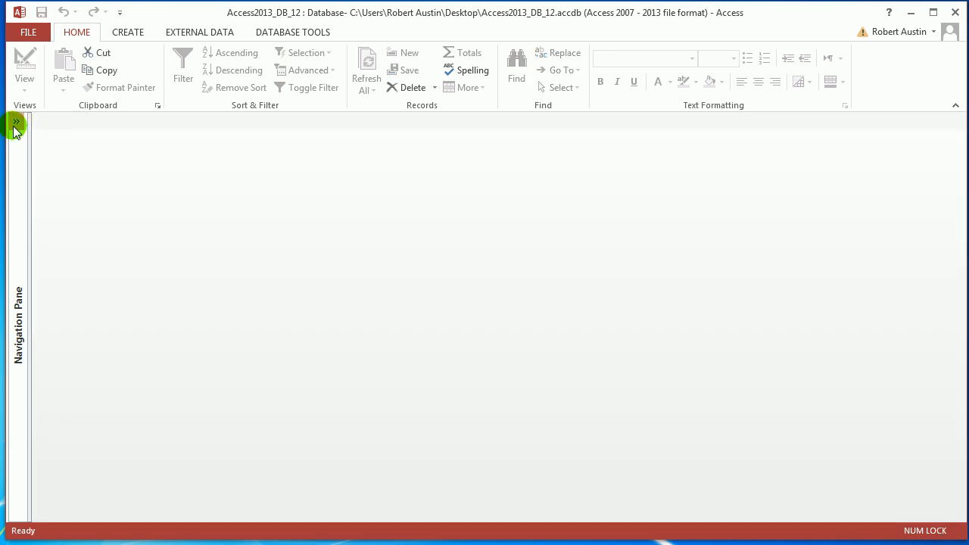
# - Open frmRooms in Layout View and open the Active button's On Click macro
pyautogui.click(15, 123)
pyautogui.doubleClick(76, 457)
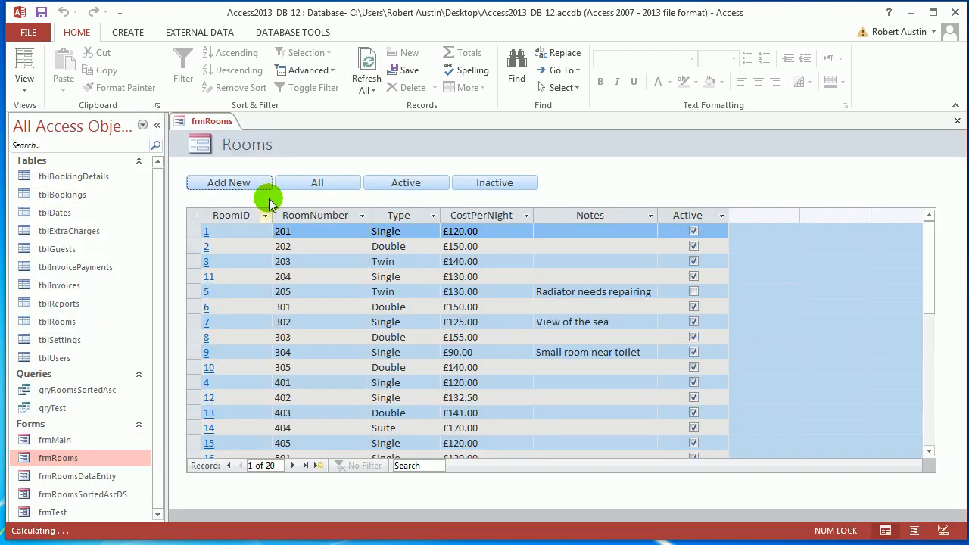
pyautogui.rightClick(209, 123)
pyautogui.click(258, 212)
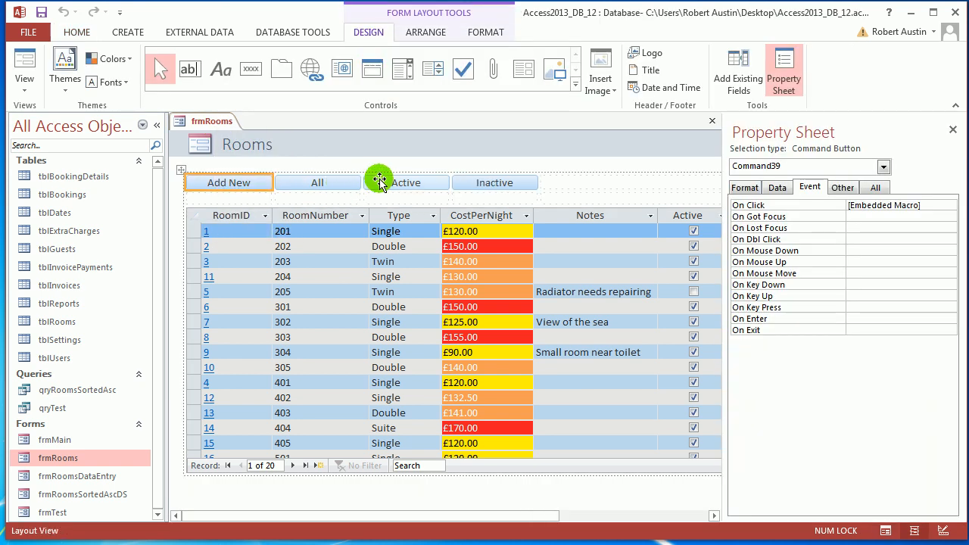
pyautogui.click(379, 182)
pyautogui.click(946, 205)
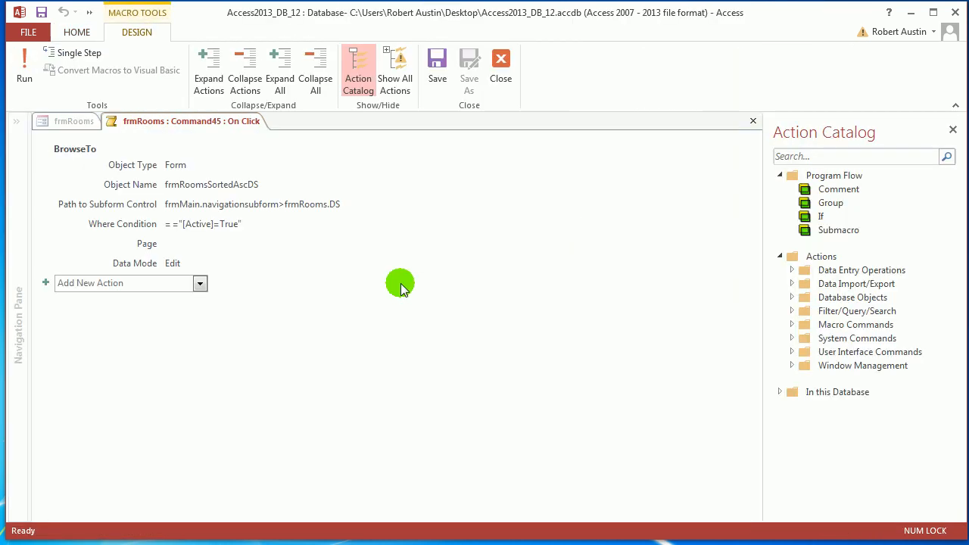
# - Examine the main form, navigation subform and frmRooms parts of the BrowseTo action's subform control path, and close the macro
pyautogui.click(209, 201)
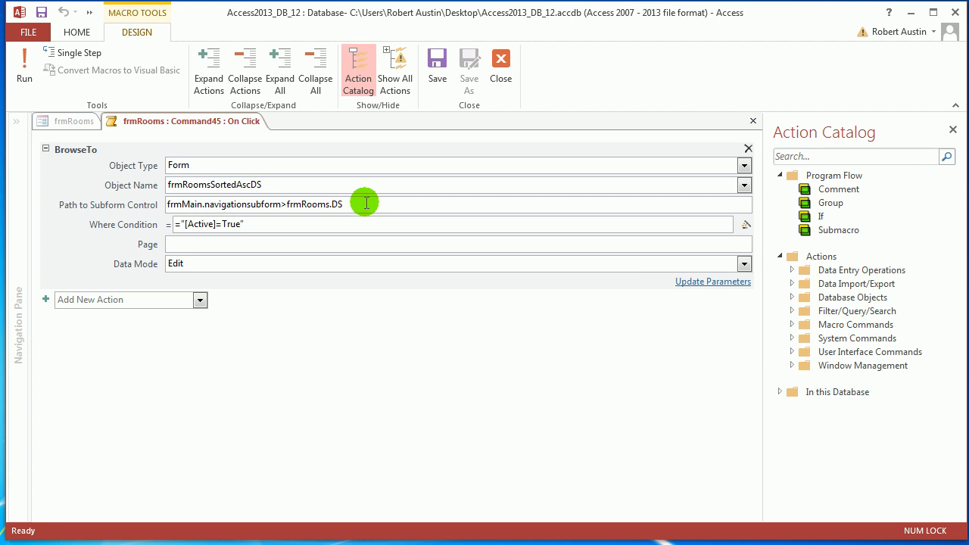
pyautogui.moveTo(366, 203); pyautogui.dragTo(162, 205)
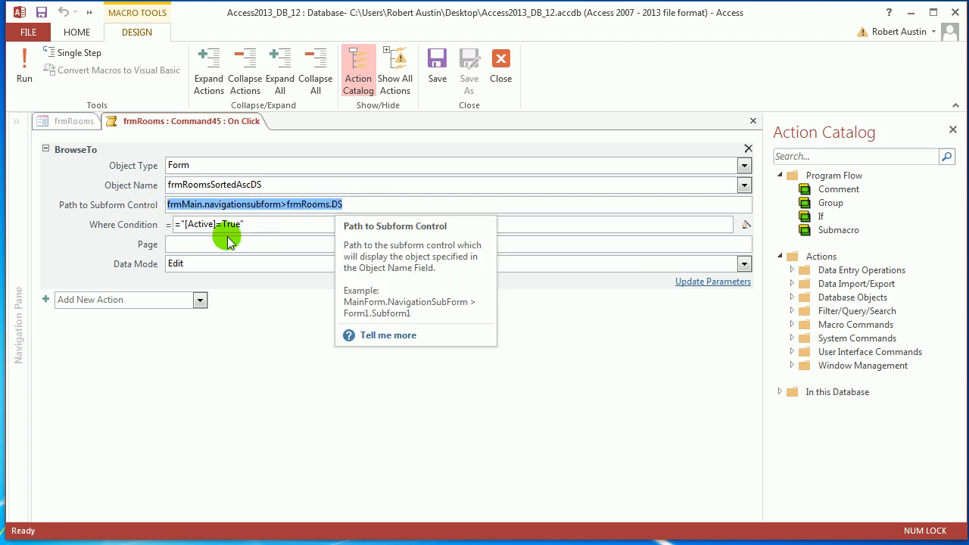
pyautogui.doubleClick(185, 204)
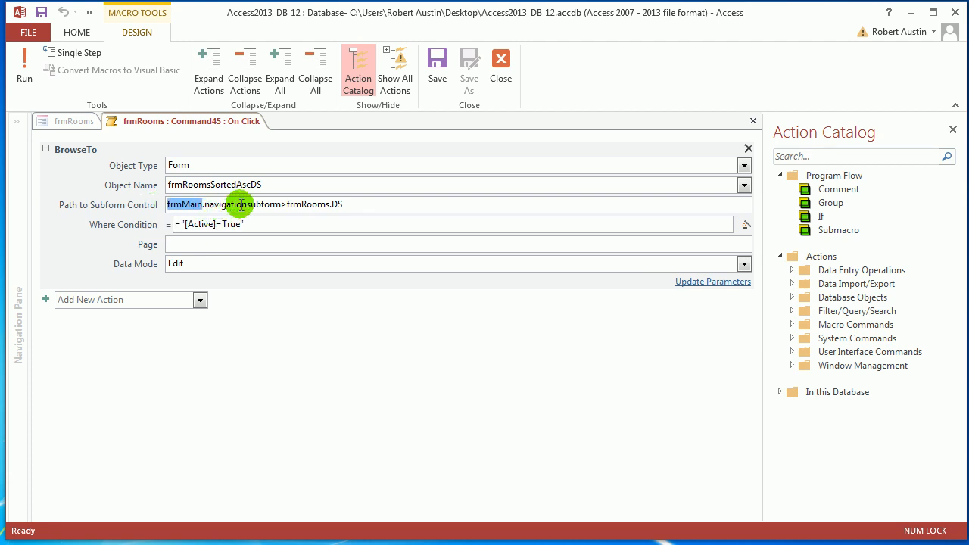
pyautogui.doubleClick(285, 204)
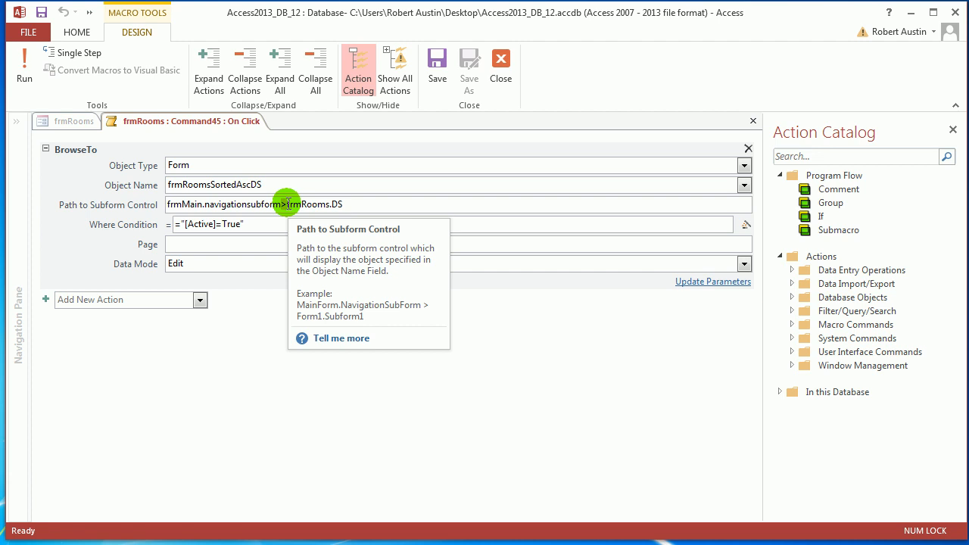
pyautogui.moveTo(288, 204); pyautogui.dragTo(326, 203)
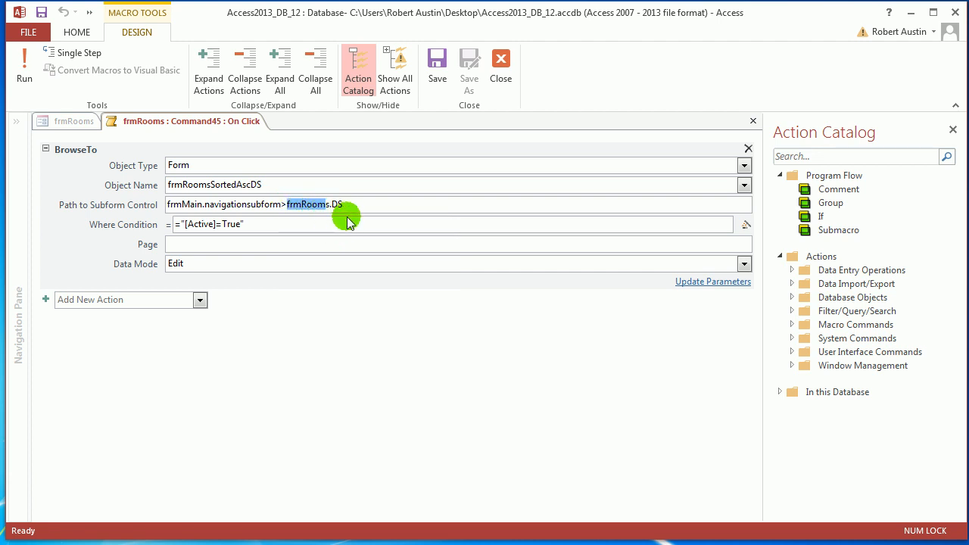
pyautogui.click(358, 204)
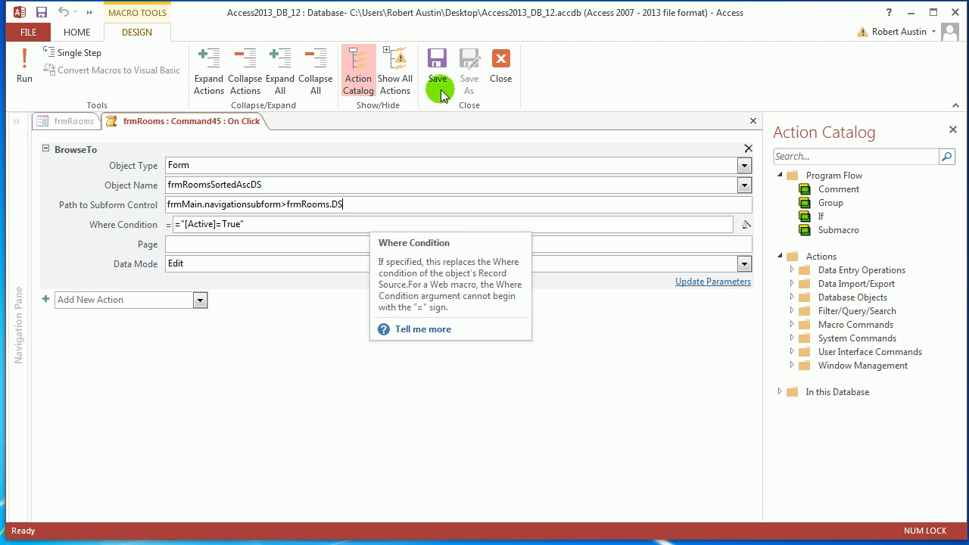
pyautogui.click(500, 78)
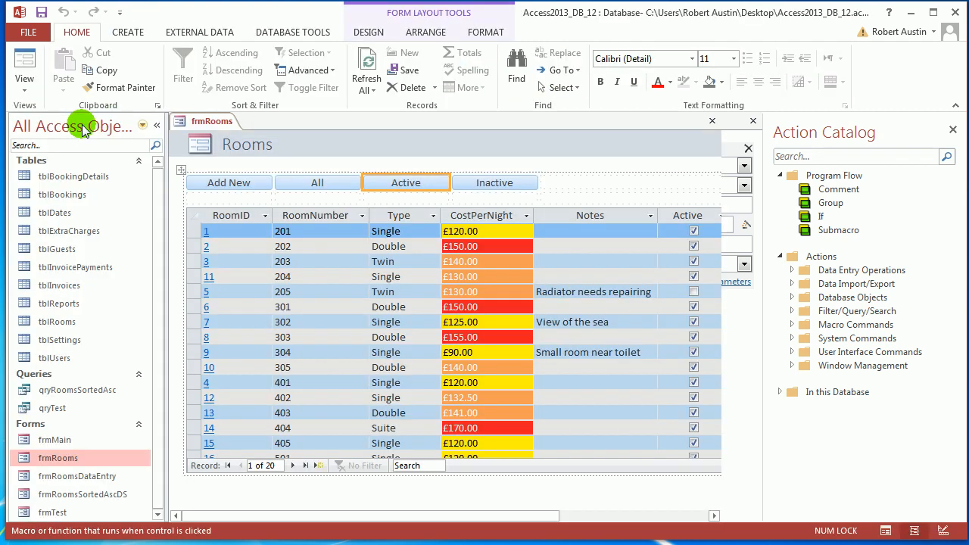
# - Select the room datasheet's whole subform control in frmRooms to check its control name in the properties
pyautogui.click(213, 123)
pyautogui.rightClick(213, 123)
pyautogui.click(220, 203)
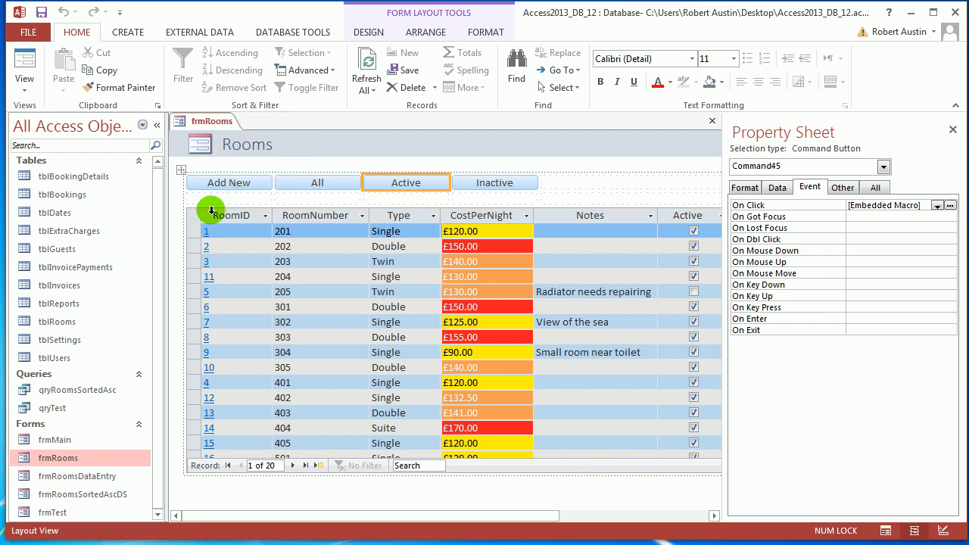
pyautogui.click(189, 218)
pyautogui.click(175, 201)
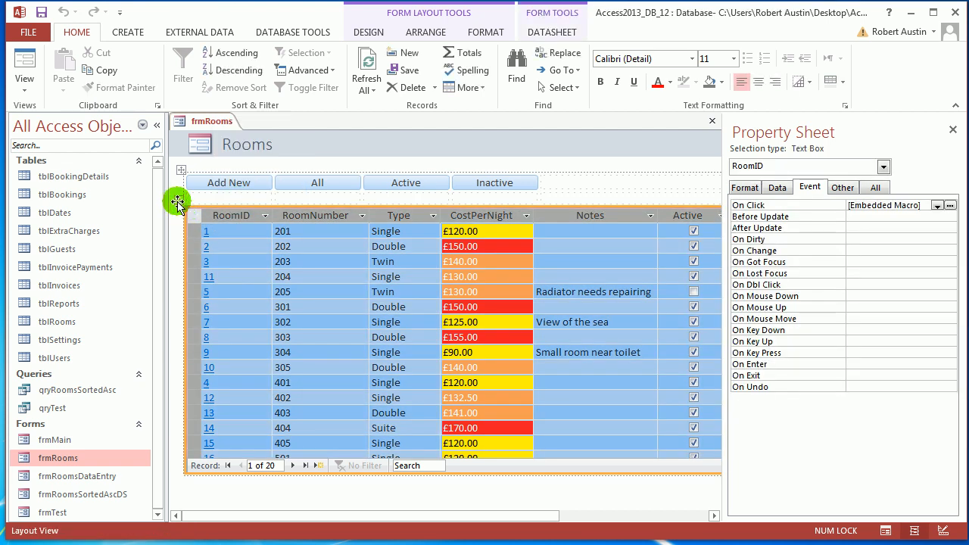
pyautogui.click(176, 203)
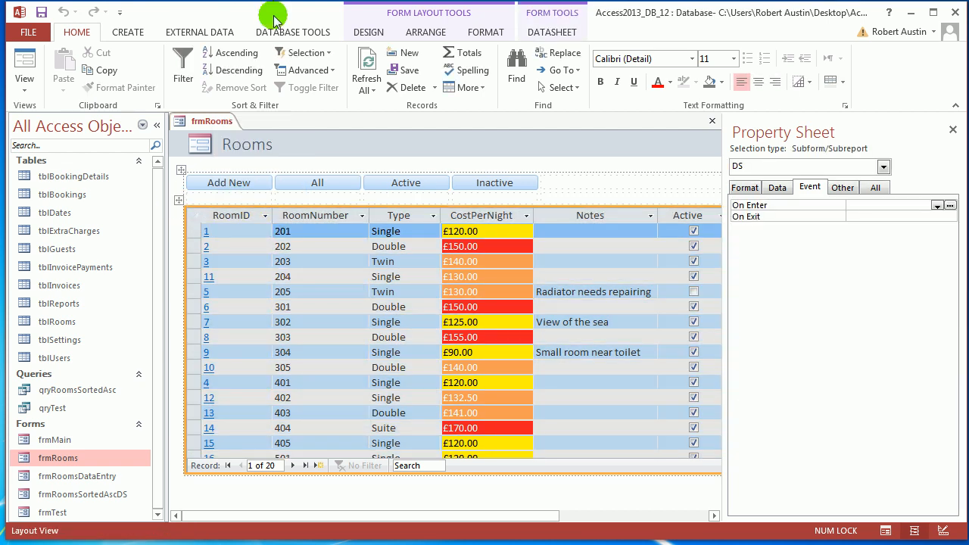